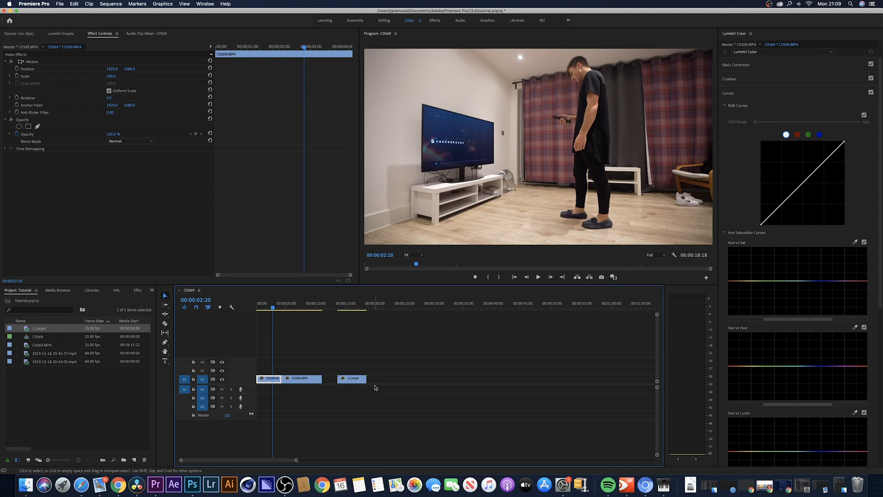
- Review the jump footage and duplicate both C0569.MP4 clips onto the video track directly above the originals
{"action": "left_click_drag", "start_coordinate": [273, 307], "coordinate": [285, 309]}
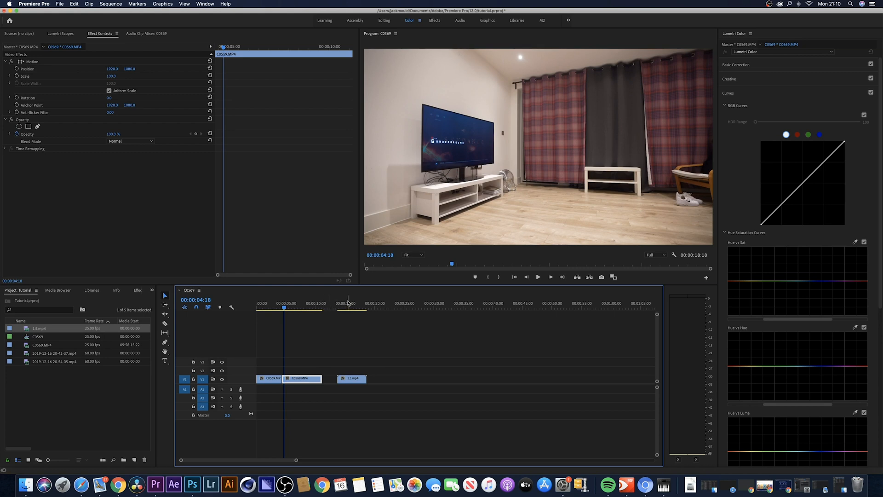
{"action": "left_click_drag", "start_coordinate": [263, 306], "coordinate": [307, 305]}
{"action": "mouse_move", "coordinate": [301, 368]}
{"action": "left_mouse_down"}
{"action": "mouse_move", "coordinate": [258, 381]}
{"action": "mouse_move", "coordinate": [272, 370]}
{"action": "mouse_move", "coordinate": [316, 374]}
{"action": "left_mouse_up"}
{"action": "right_click", "coordinate": [299, 372]}
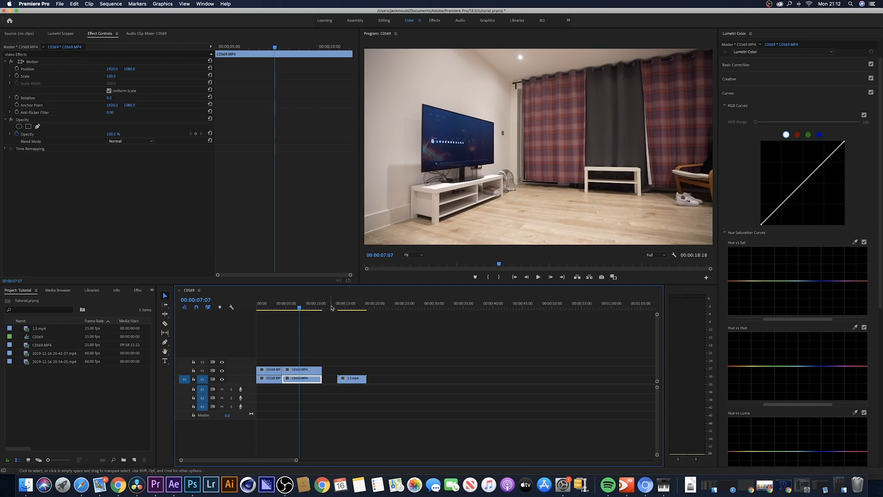
- Split the green portal clip at 00:00:15:18 and delete the part after the cut
{"action": "left_click_drag", "start_coordinate": [331, 307], "coordinate": [344, 302]}
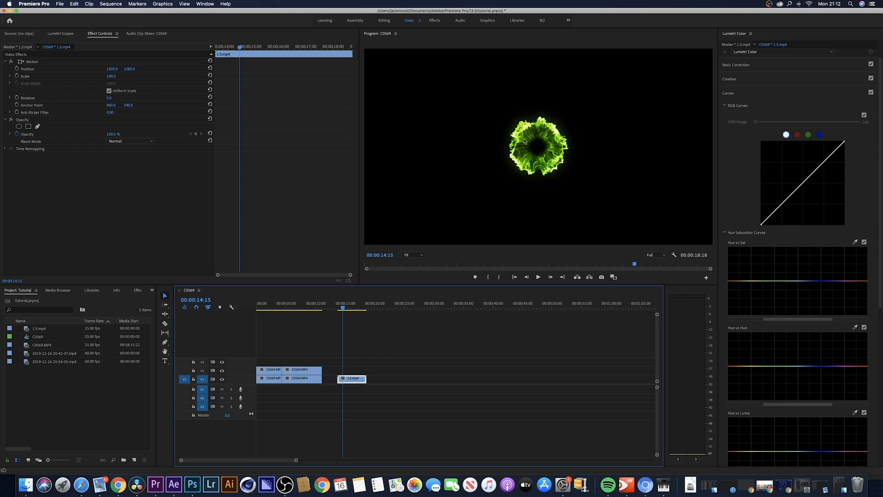
{"action": "key", "text": "="}
{"action": "left_click", "coordinate": [442, 303]}
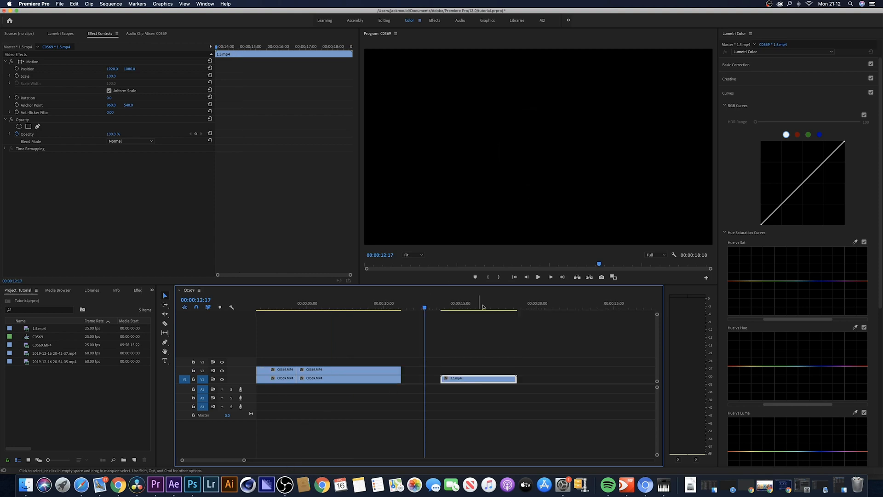
{"action": "left_click_drag", "start_coordinate": [442, 300], "coordinate": [471, 307]}
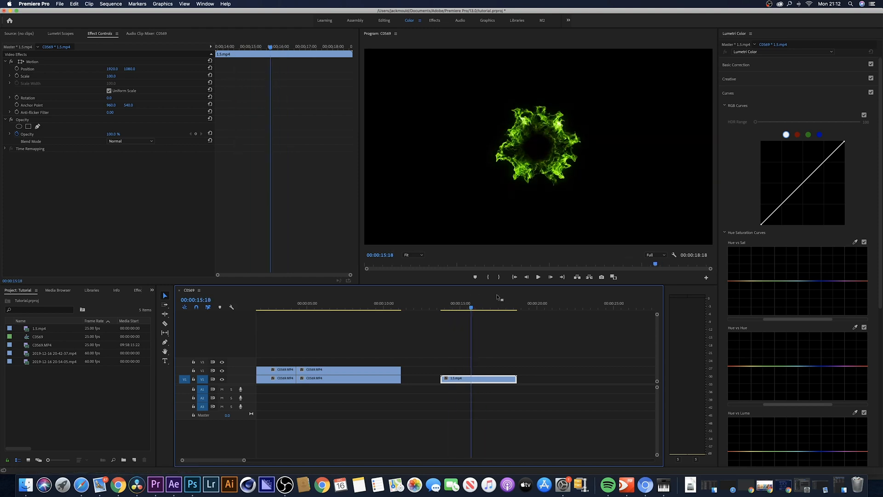
{"action": "key", "text": "c"}
{"action": "left_click", "coordinate": [469, 378]}
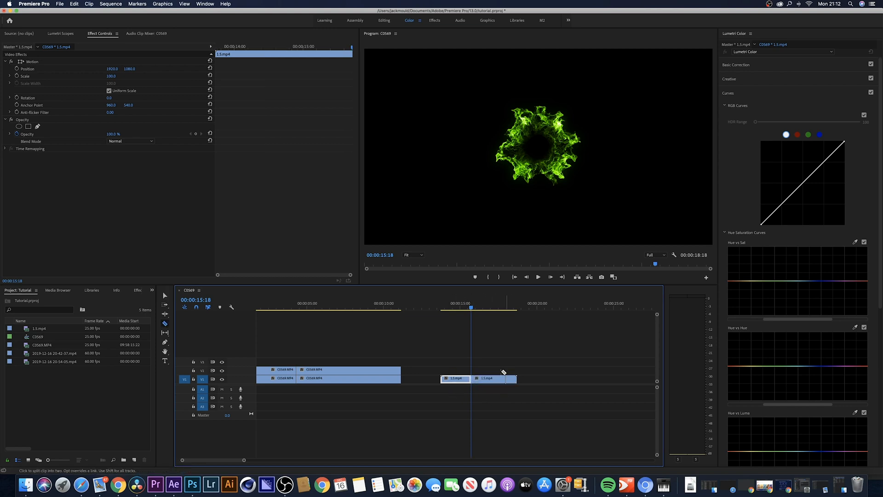
{"action": "key", "text": "v"}
{"action": "left_click", "coordinate": [494, 378]}
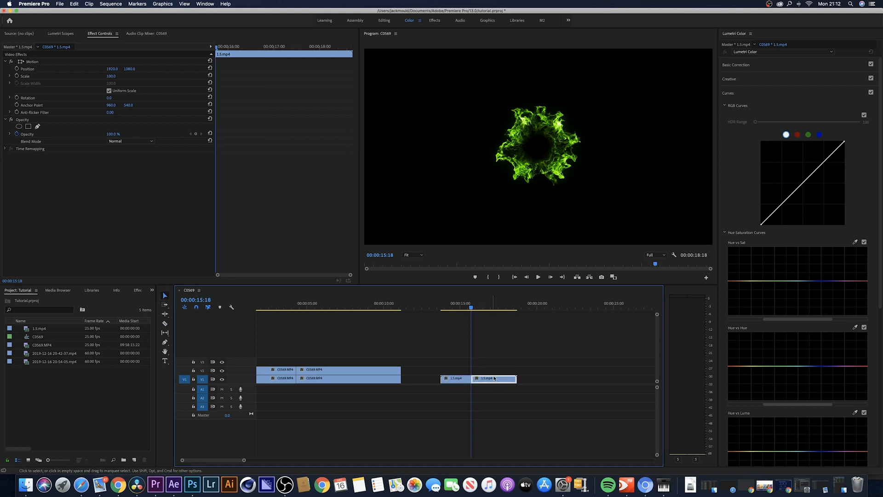
{"action": "key", "text": "Delete"}
- Enlarge the video tracks and show the Time Remapping Speed line on the portal clip
{"action": "left_click", "coordinate": [448, 305]}
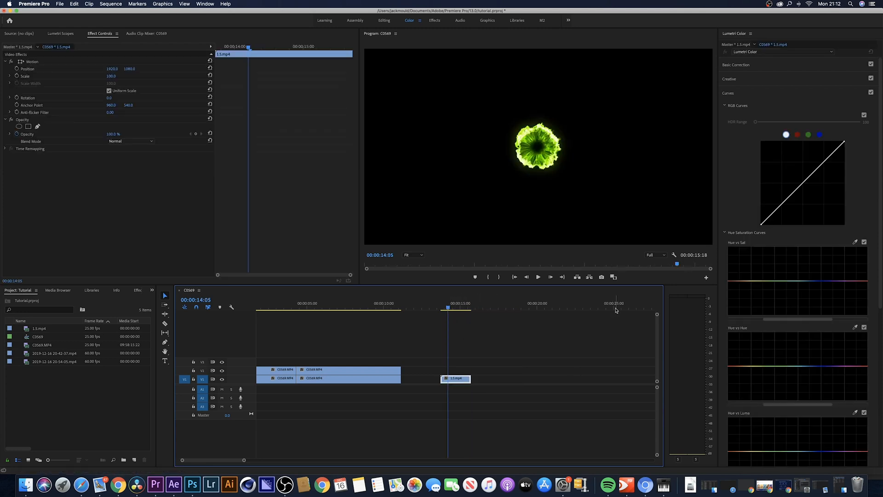
{"action": "left_click_drag", "start_coordinate": [658, 315], "coordinate": [480, 392]}
{"action": "left_click_drag", "start_coordinate": [462, 355], "coordinate": [452, 365]}
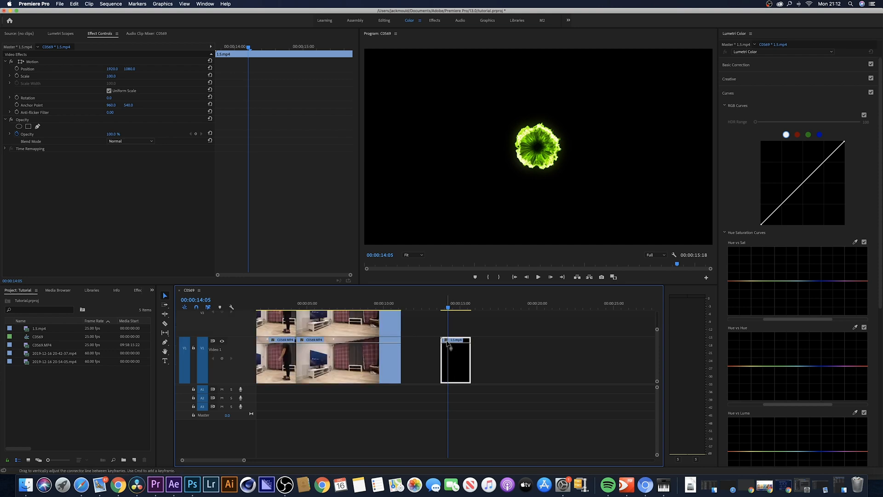
{"action": "left_click", "coordinate": [445, 340]}
{"action": "mouse_move", "coordinate": [471, 362]}
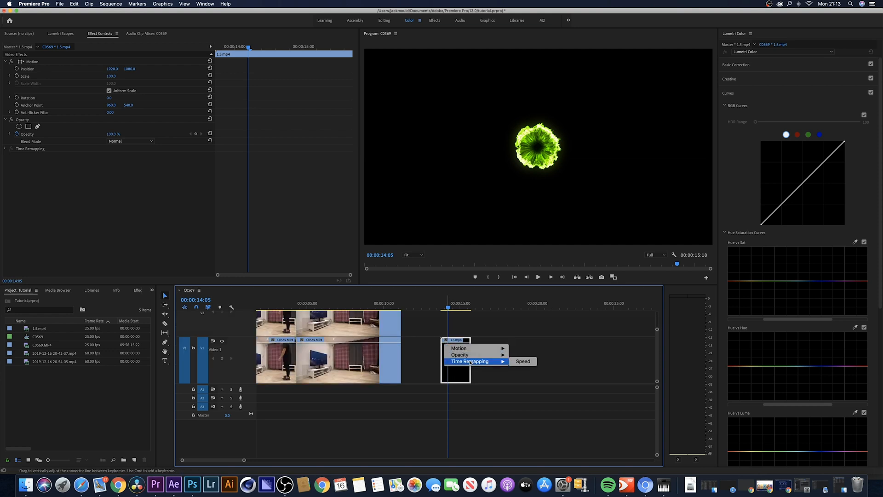
{"action": "left_click", "coordinate": [522, 361]}
- Add a speed keyframe to the portal clip at 00:00:14:21
{"action": "key", "text": "Left"}
{"action": "key", "text": "Left"}
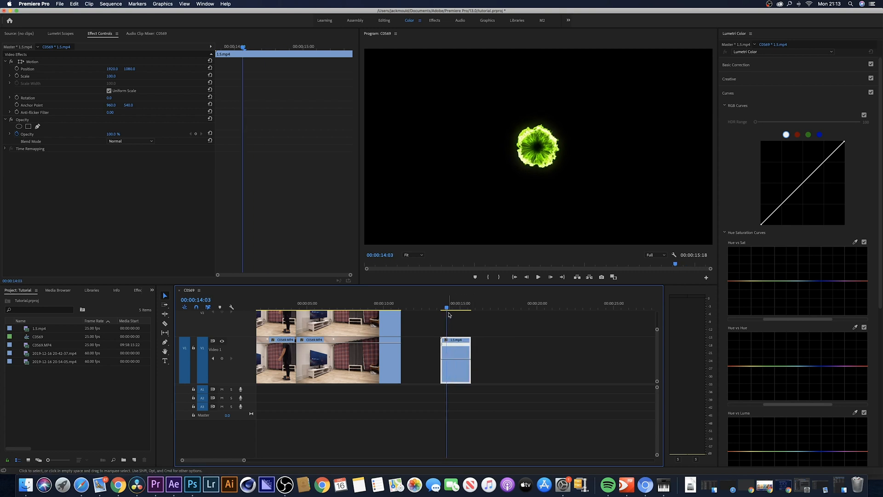
{"action": "left_click_drag", "start_coordinate": [446, 307], "coordinate": [458, 308]}
{"action": "key", "text": "p"}
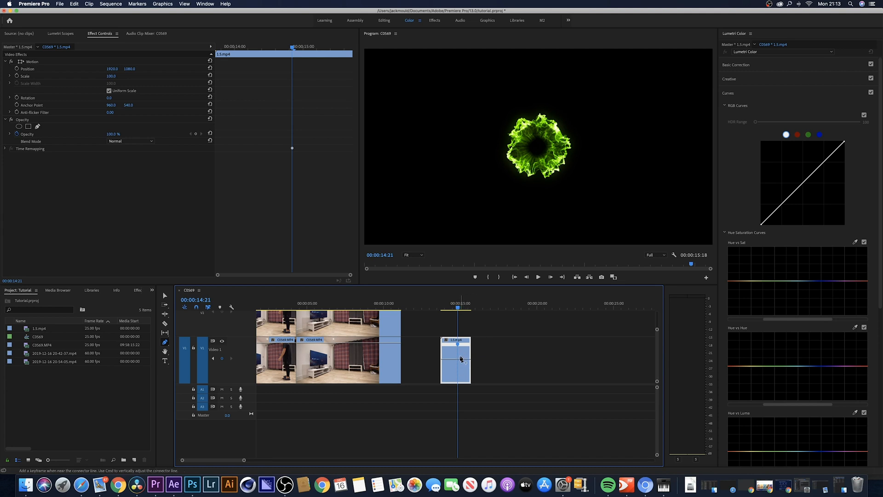
{"action": "key", "text": "v"}
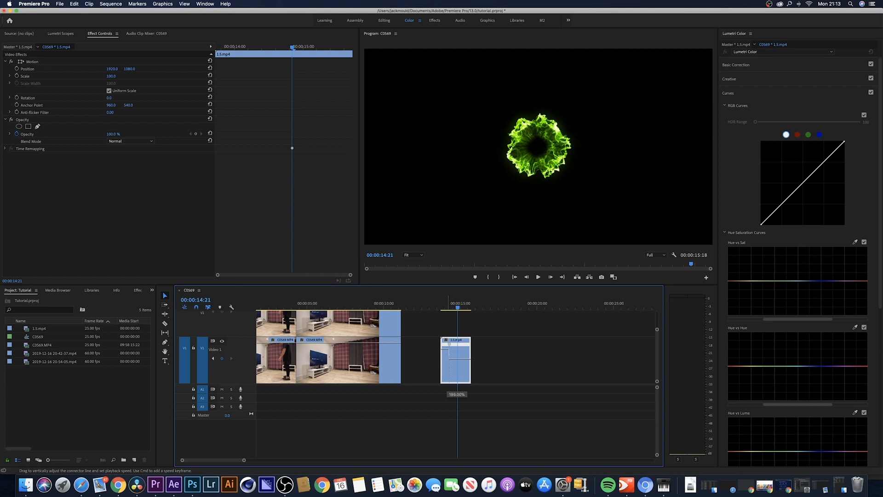
- Ramp the portal clip's speed around the keyframe so it plays fast before it and slower after it, and preview the result
{"action": "left_click_drag", "start_coordinate": [448, 345], "coordinate": [446, 343]}
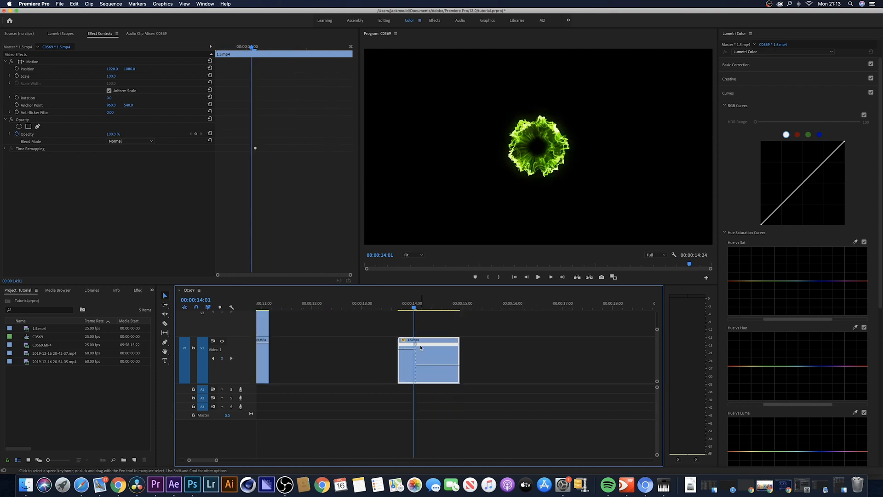
{"action": "left_click_drag", "start_coordinate": [417, 346], "coordinate": [418, 350]}
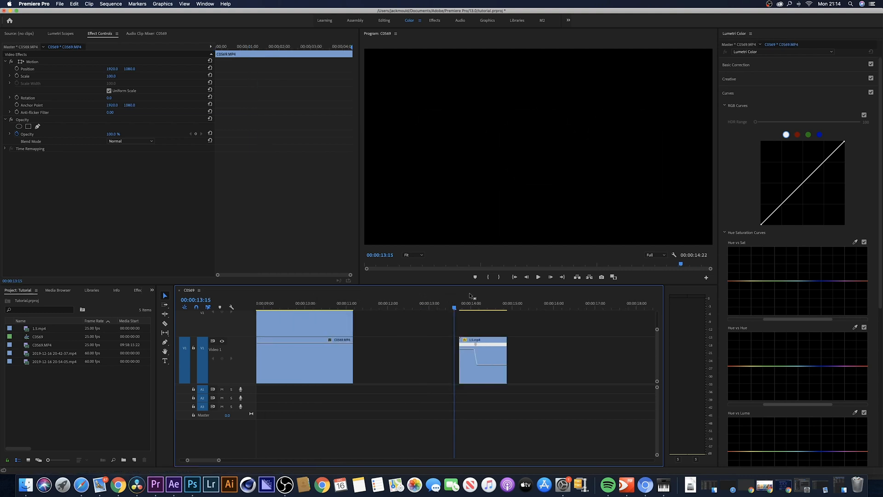
{"action": "key", "text": "space"}
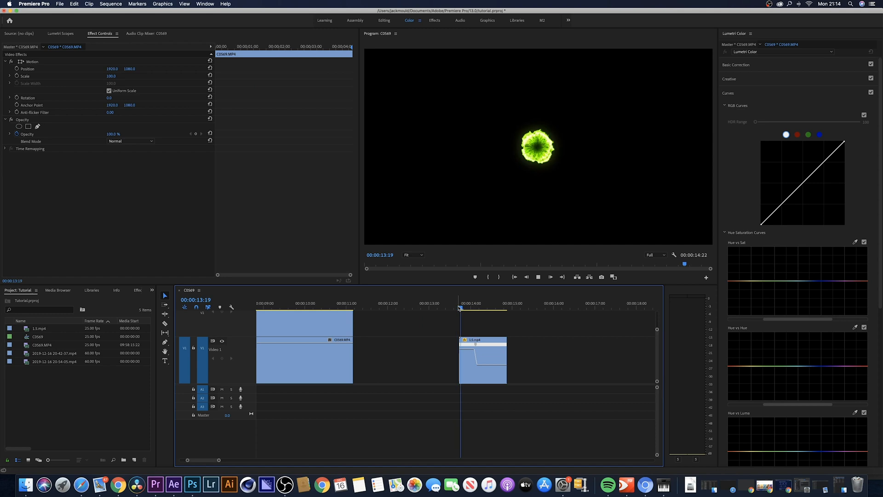
{"action": "key", "text": "space"}
- Cut the portal clip at 00:00:14:07, keeping only the first part, and place a copy of it directly after the cut
{"action": "left_click_drag", "start_coordinate": [485, 309], "coordinate": [482, 313]}
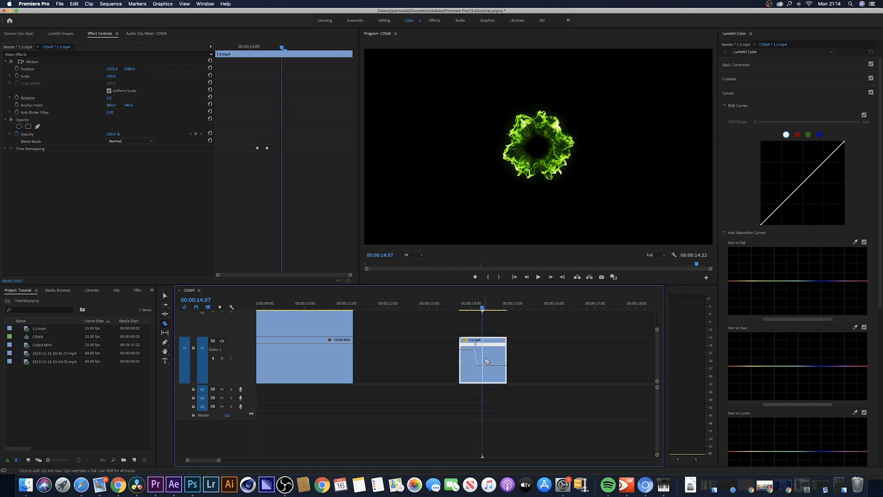
{"action": "key", "text": "w"}
{"action": "left_click_drag", "start_coordinate": [467, 370], "coordinate": [490, 363]}
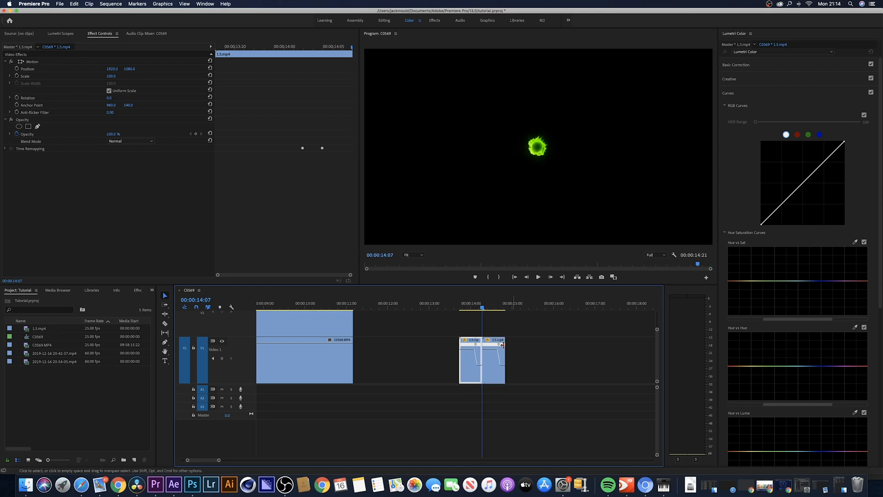
- Reverse the speed of the second portal clip and play back the pair
{"action": "right_click", "coordinate": [491, 371]}
{"action": "left_click", "coordinate": [518, 353]}
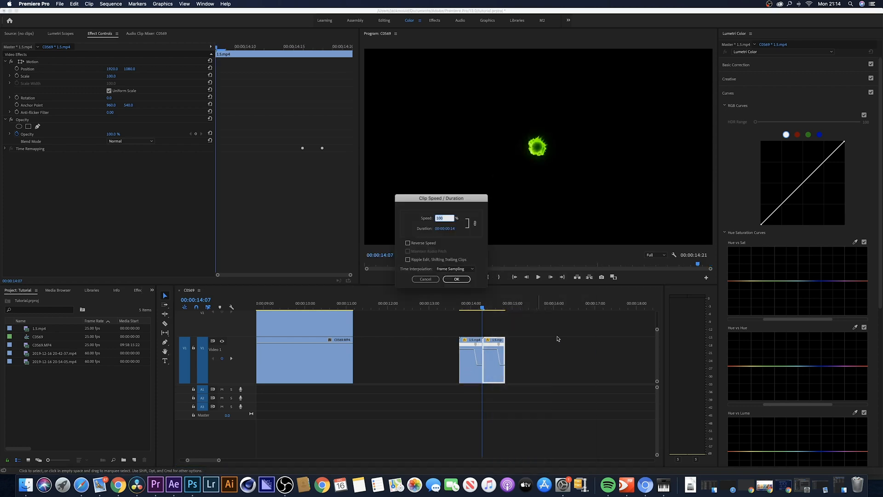
{"action": "left_click", "coordinate": [408, 243]}
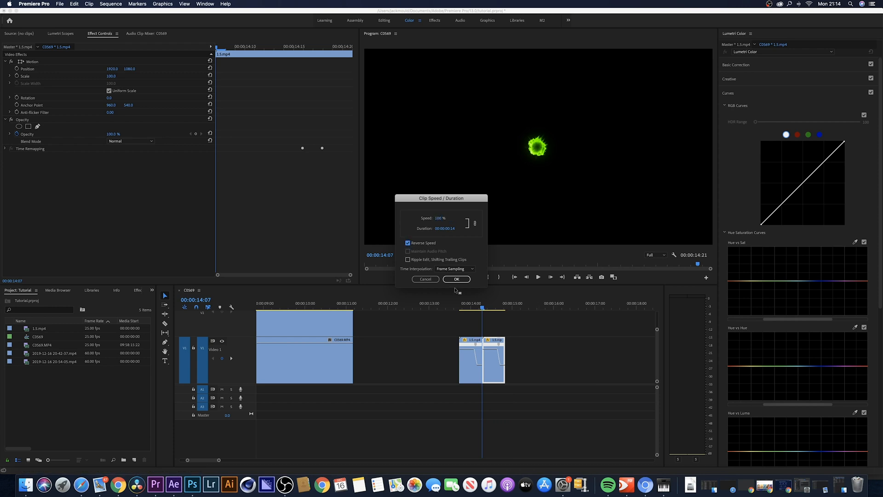
{"action": "left_click", "coordinate": [457, 279]}
{"action": "left_click", "coordinate": [460, 307]}
{"action": "key", "text": "space"}
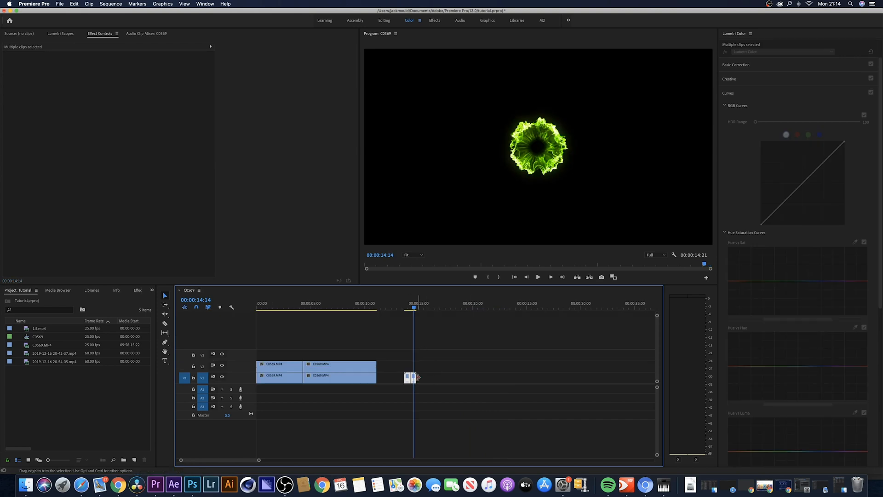
- Move both portal clips onto the third track over the footage cut, and replace them and the second-track clips with an After Effects composition
{"action": "left_click_drag", "start_coordinate": [410, 377], "coordinate": [302, 355]}
{"action": "left_click_drag", "start_coordinate": [312, 305], "coordinate": [301, 306]}
{"action": "left_click_drag", "start_coordinate": [264, 332], "coordinate": [346, 365]}
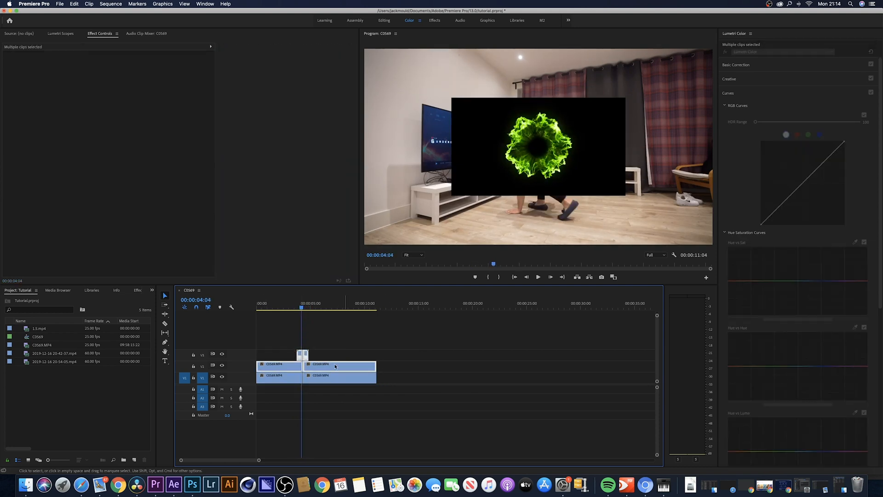
{"action": "right_click", "coordinate": [346, 365]}
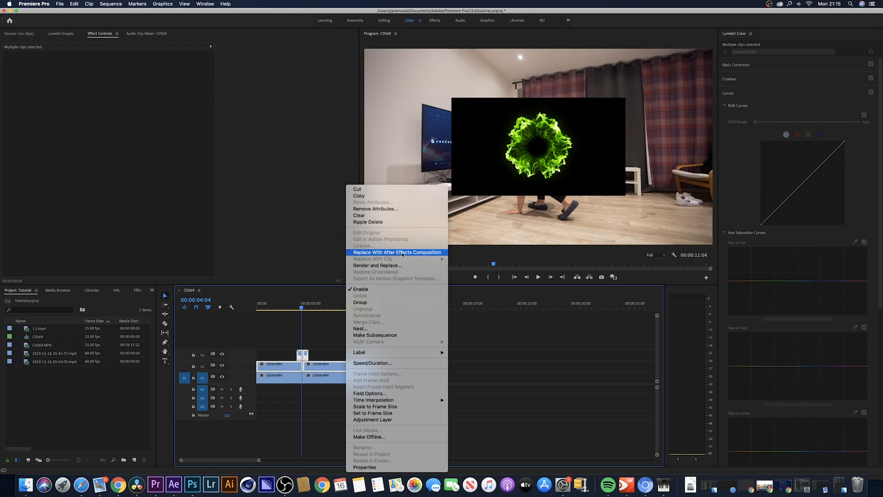
{"action": "left_click", "coordinate": [404, 254]}
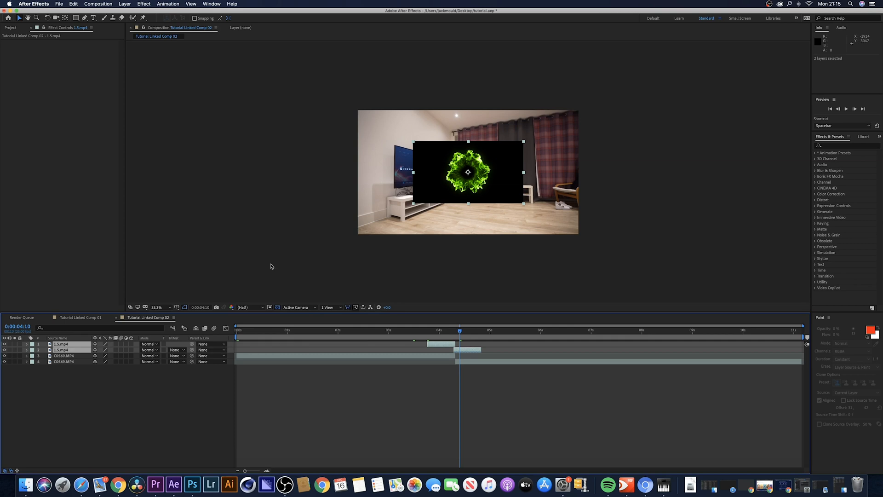
- Pre-compose the two portal layers as Pre-comp 1, moving all attributes into the new composition
{"action": "right_click", "coordinate": [89, 351]}
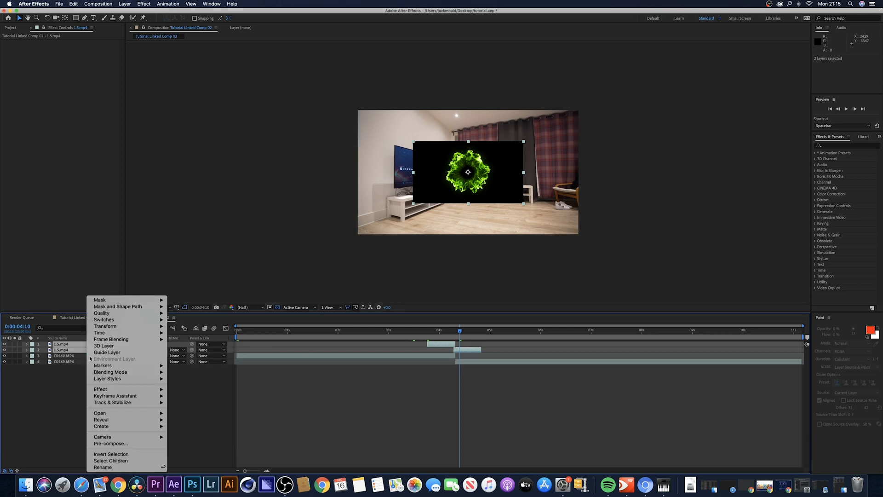
{"action": "left_click", "coordinate": [111, 443]}
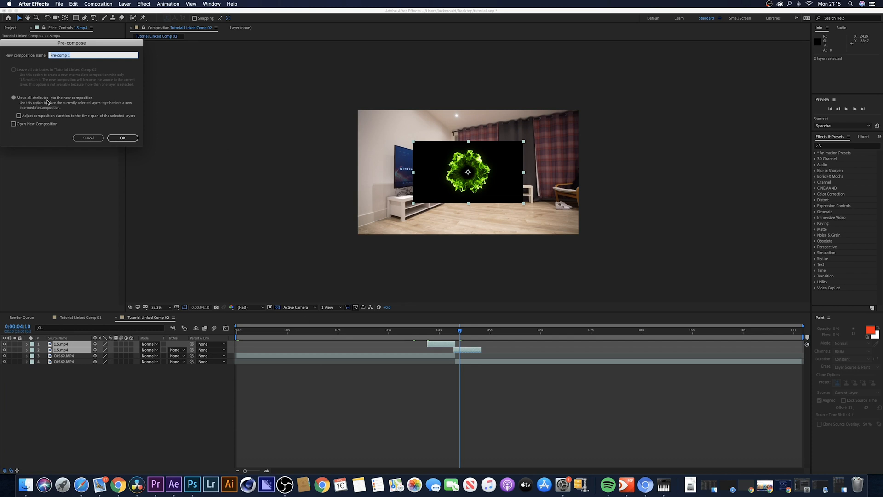
{"action": "left_click", "coordinate": [123, 138]}
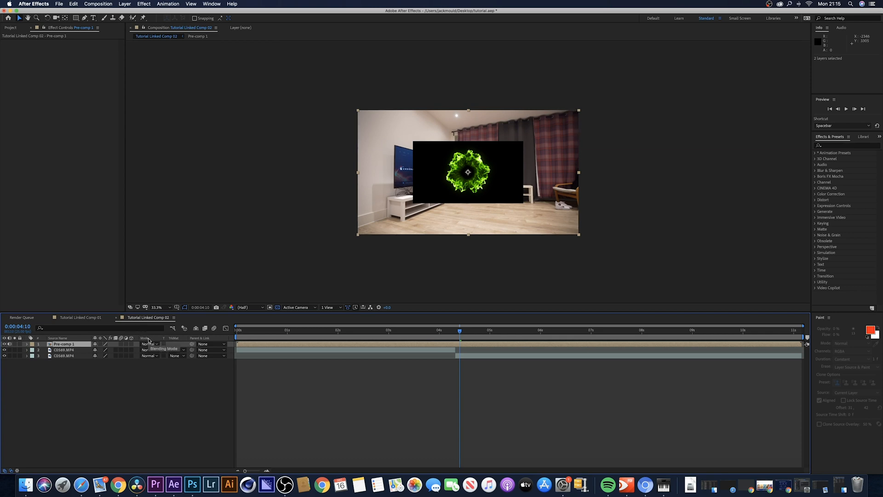
- Set the blending mode of the Pre-comp 1 layer to Lighten
{"action": "right_click", "coordinate": [149, 340]}
{"action": "mouse_move", "coordinate": [171, 364]}
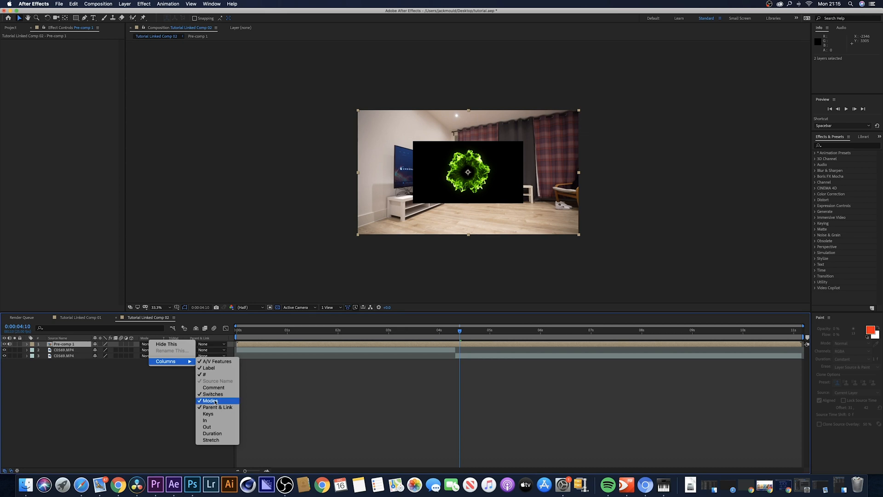
{"action": "left_click", "coordinate": [159, 386]}
{"action": "left_click", "coordinate": [148, 344]}
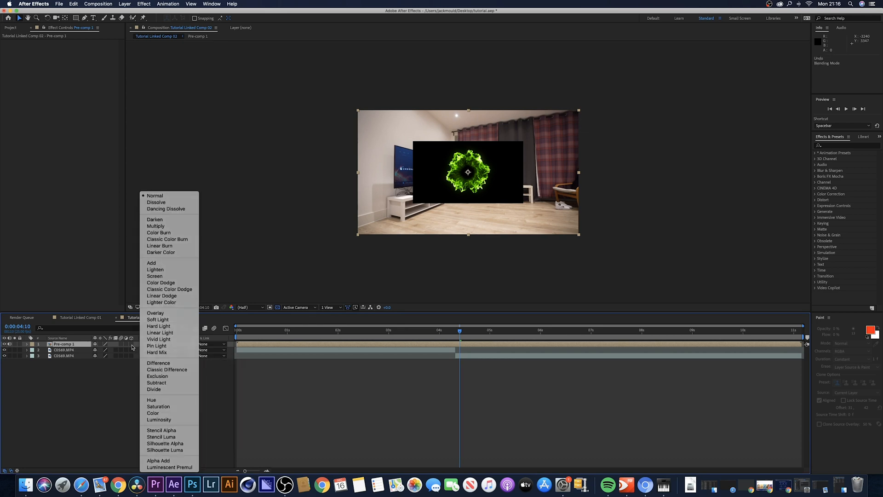
{"action": "left_click", "coordinate": [132, 344]}
{"action": "left_click", "coordinate": [152, 344]}
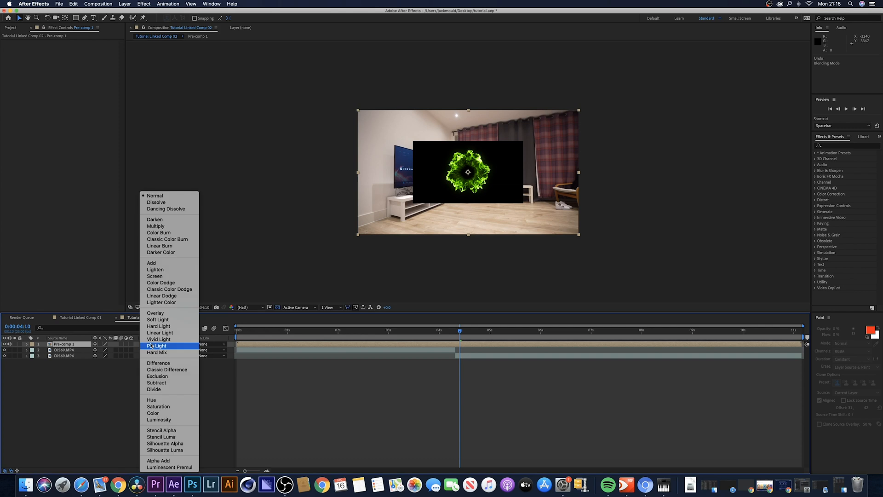
{"action": "left_click", "coordinate": [160, 270]}
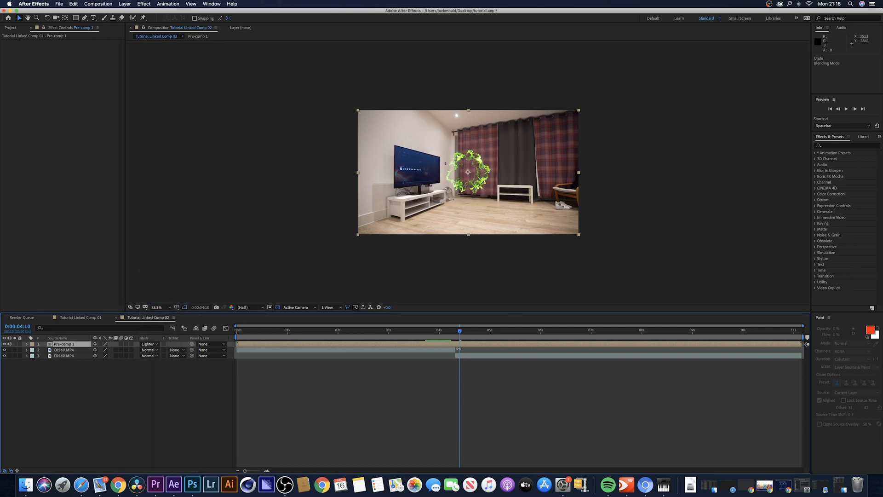
- Split the Pre-comp 1 layer at 0:00:03:18 and delete the part before the portal appears
{"action": "left_click_drag", "start_coordinate": [454, 331], "coordinate": [426, 335]}
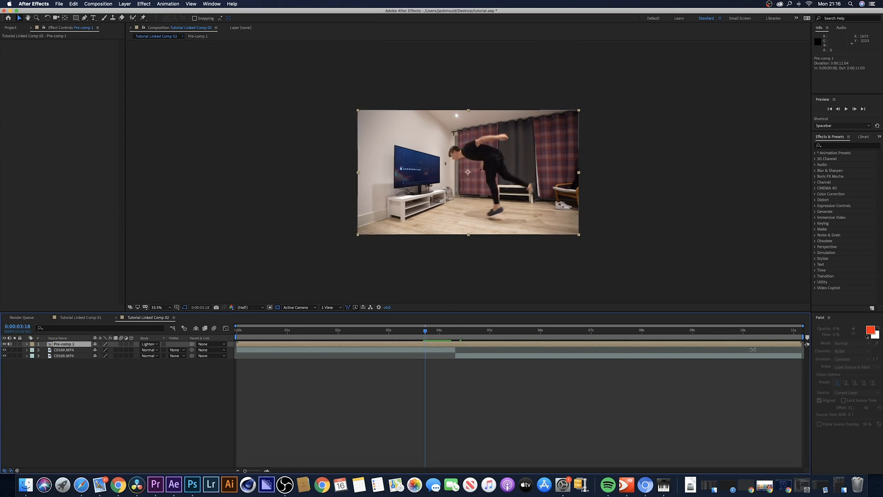
{"action": "key", "text": "super+d"}
{"action": "left_click", "coordinate": [411, 352]}
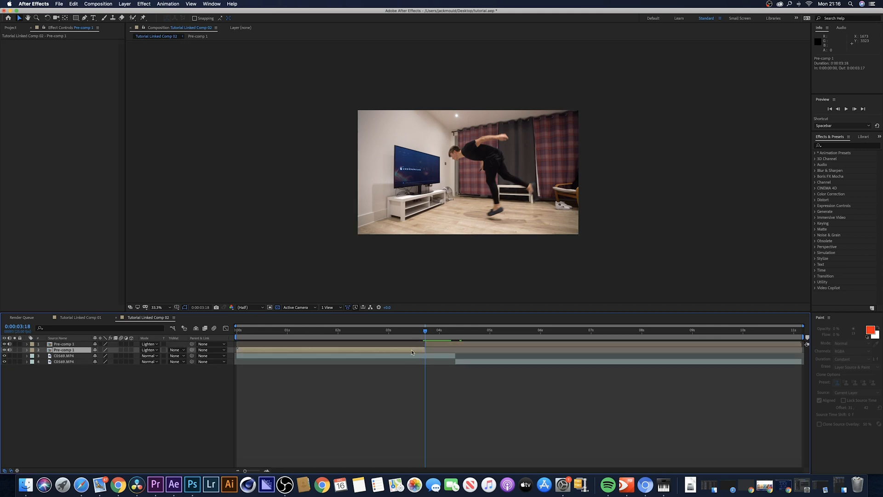
{"action": "key", "text": "Delete"}
- Split the Pre-comp 1 layer at 0:00:04:21 and delete the part after it
{"action": "left_click", "coordinate": [481, 330]}
{"action": "left_click", "coordinate": [487, 343]}
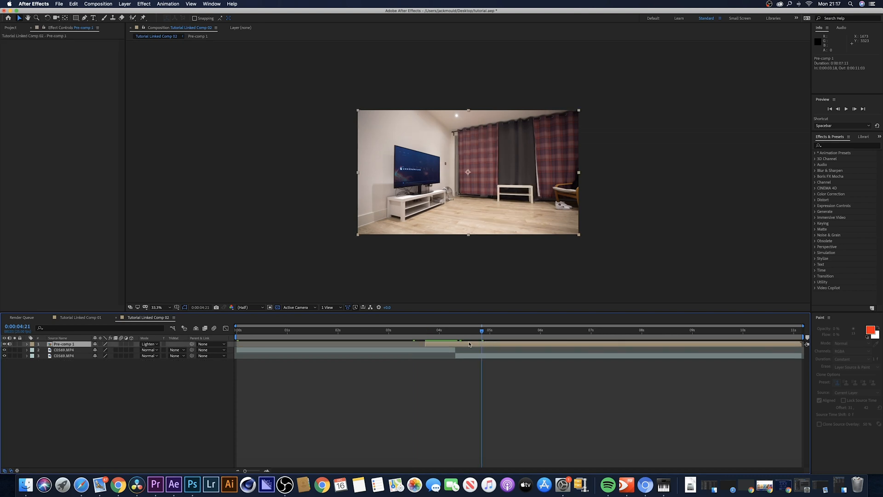
{"action": "key", "text": "super+d"}
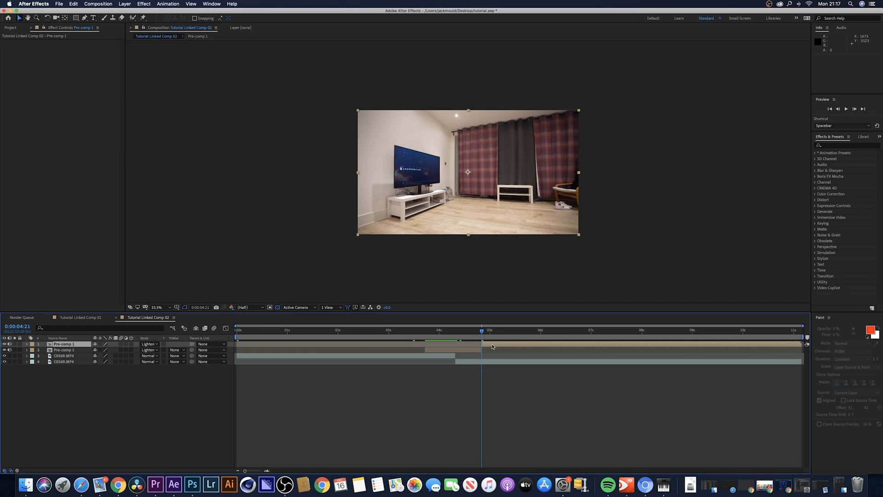
{"action": "key", "text": "Delete"}
- Go to 0:00:04:02, search the effects for "pin" and apply Corner Pin to the Pre-comp 1 layer
{"action": "left_click_drag", "start_coordinate": [462, 329], "coordinate": [443, 333]}
{"action": "left_click", "coordinate": [453, 343]}
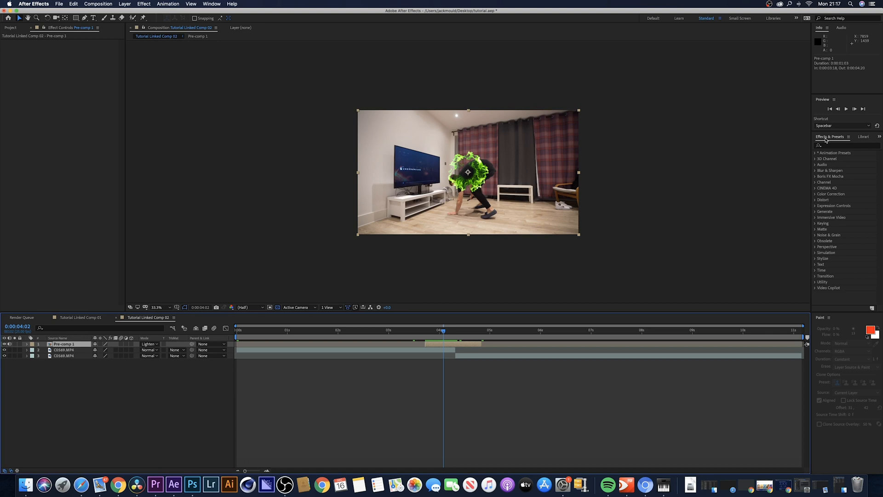
{"action": "left_click", "coordinate": [844, 146]}
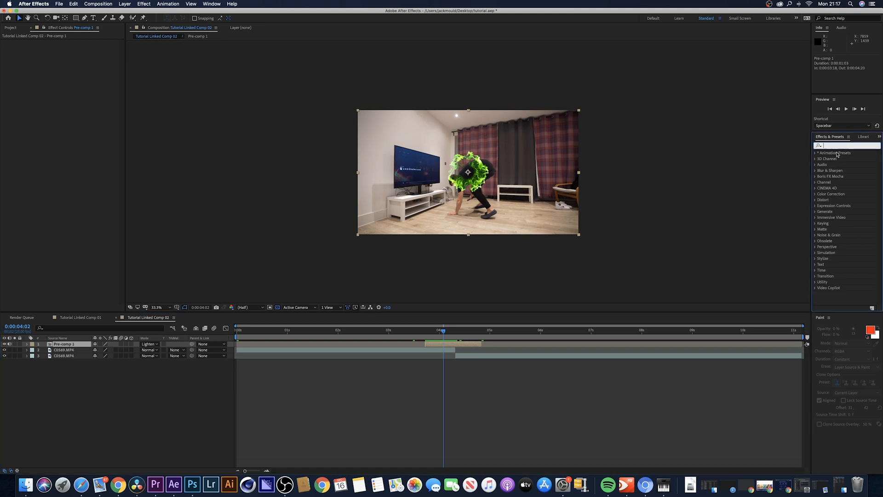
{"action": "type", "text": "pin"}
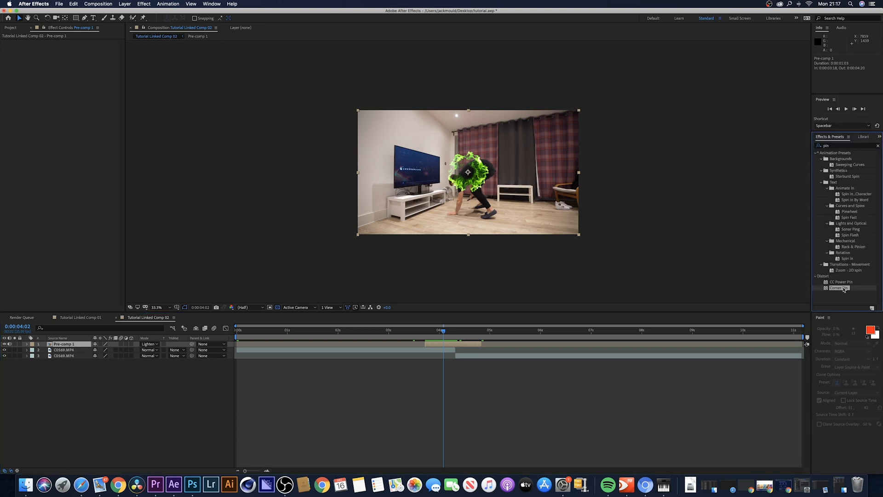
{"action": "left_click_drag", "start_coordinate": [846, 289], "coordinate": [460, 345]}
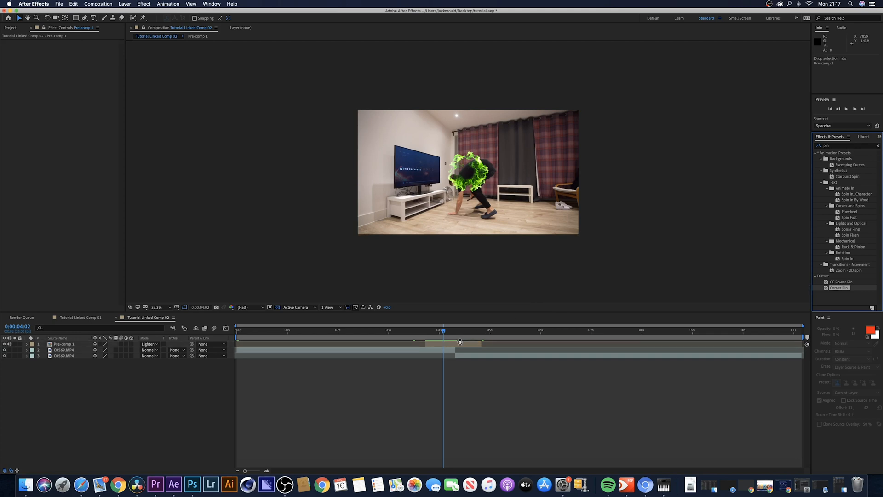
- Move the four Corner Pin points of Pre-comp 1 onto the corners of the TV screen
{"action": "left_click_drag", "start_coordinate": [579, 113], "coordinate": [439, 160]}
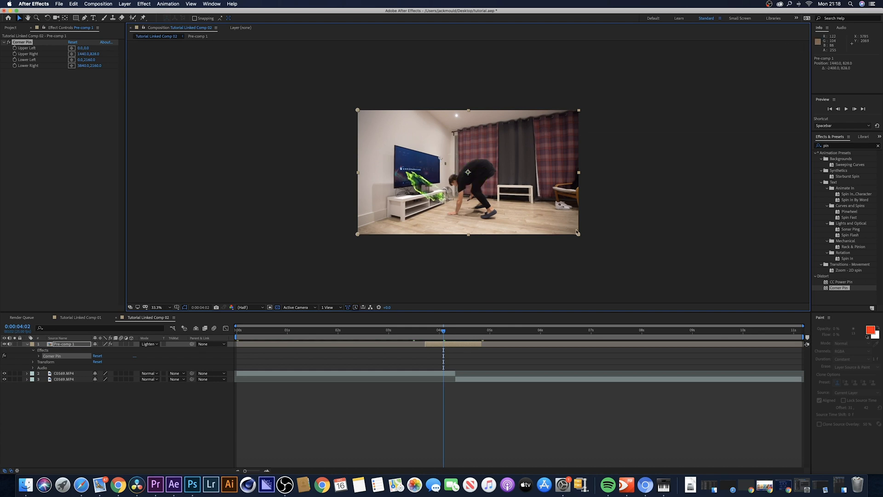
{"action": "left_click_drag", "start_coordinate": [578, 234], "coordinate": [552, 228]}
{"action": "left_click_drag", "start_coordinate": [445, 186], "coordinate": [439, 185]}
{"action": "left_click_drag", "start_coordinate": [357, 234], "coordinate": [396, 187]}
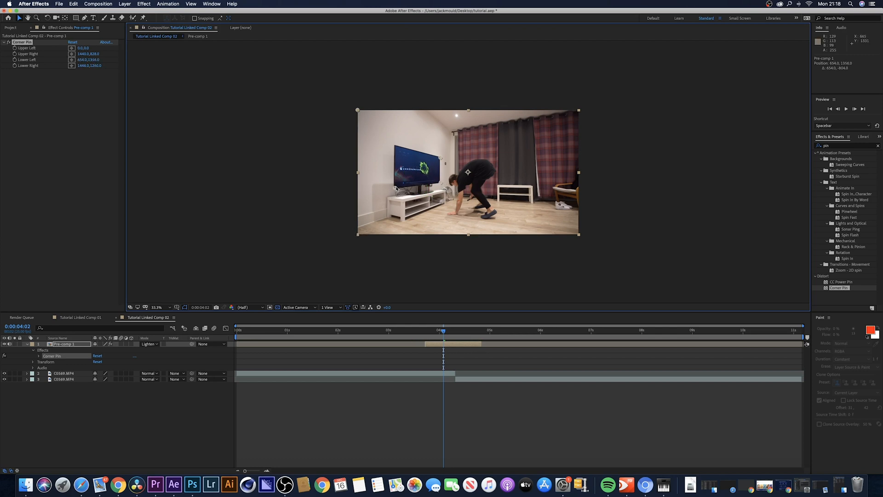
{"action": "left_click_drag", "start_coordinate": [358, 111], "coordinate": [396, 147]}
- Scale the Pre-comp 1 layer up to 313% so the portal fills the TV screen
{"action": "left_click", "coordinate": [62, 346]}
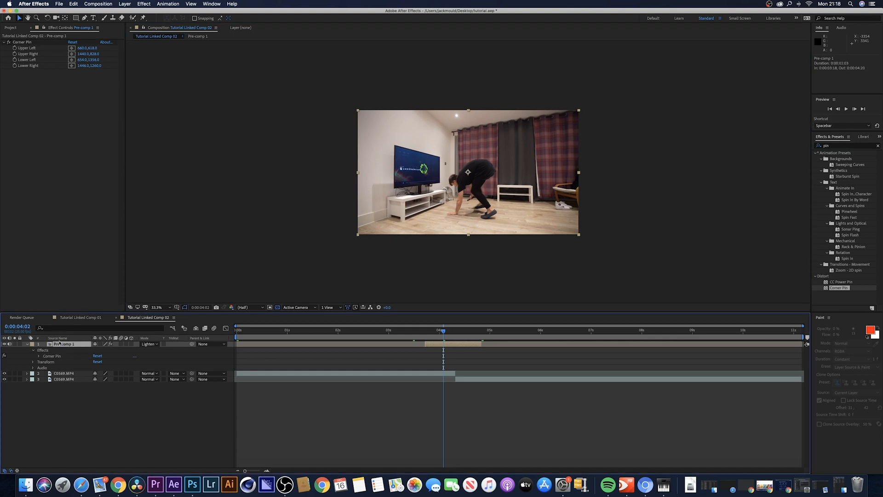
{"action": "key", "text": "s"}
{"action": "left_click_drag", "start_coordinate": [103, 349], "coordinate": [440, 256]}
{"action": "mouse_move", "coordinate": [450, 331]}
{"action": "left_mouse_down"}
{"action": "mouse_move", "coordinate": [462, 333]}
{"action": "mouse_move", "coordinate": [421, 341]}
{"action": "mouse_move", "coordinate": [462, 343]}
{"action": "left_mouse_up"}
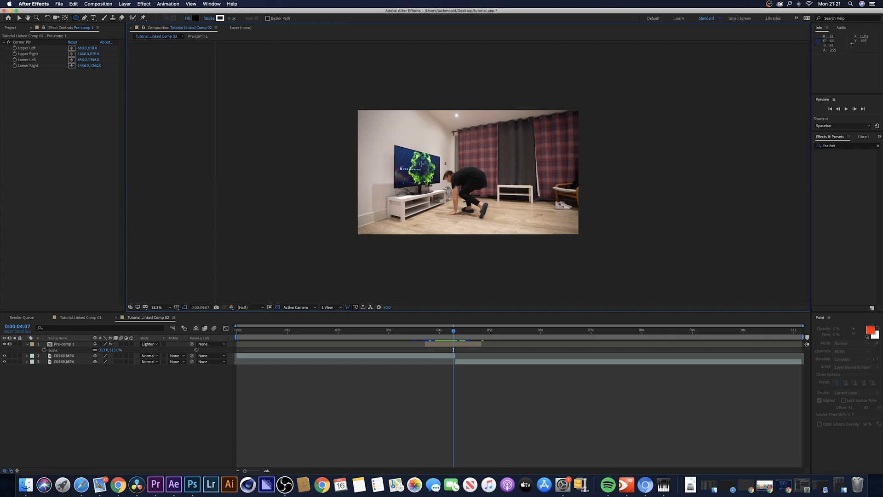
- Draw a black rectangle over most of the frame as a new shape layer and lower its opacity until the TV shows through
{"action": "left_click_drag", "start_coordinate": [76, 22], "coordinate": [83, 23]}
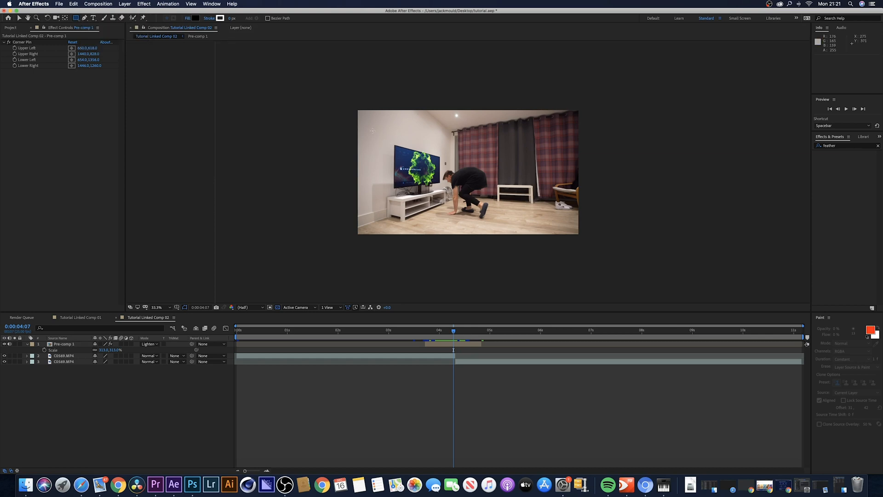
{"action": "left_click_drag", "start_coordinate": [360, 115], "coordinate": [552, 229]}
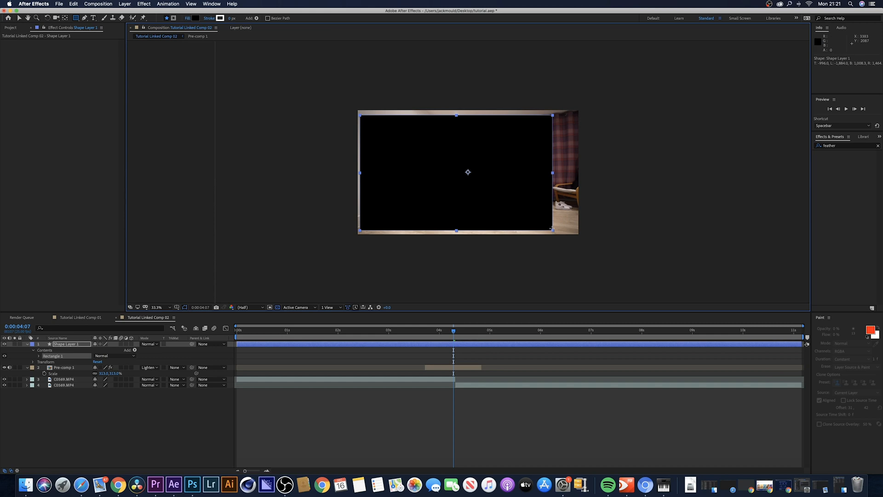
{"action": "left_click", "coordinate": [63, 345]}
{"action": "left_click", "coordinate": [34, 362]}
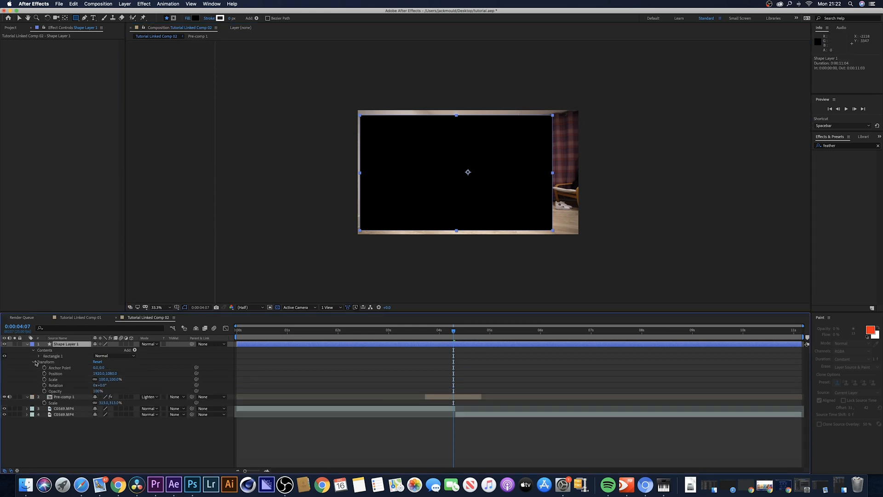
{"action": "left_click_drag", "start_coordinate": [96, 391], "coordinate": [80, 391]}
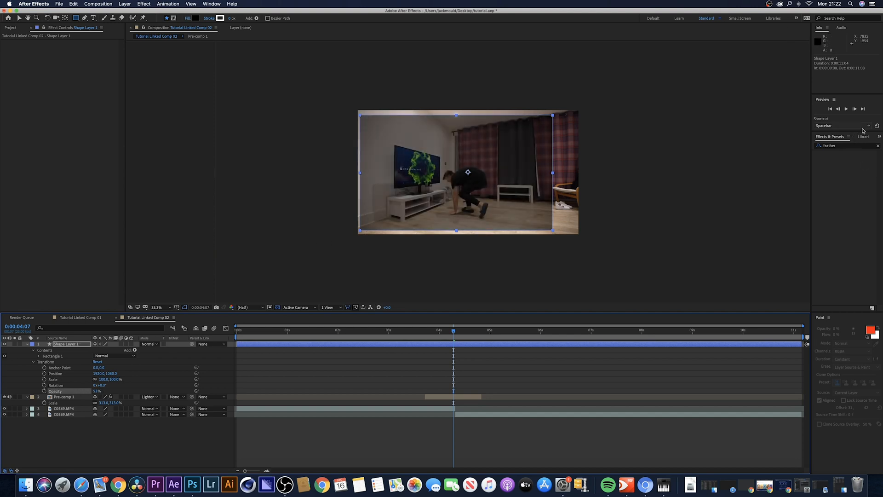
- Apply Corner Pin to Shape Layer 1 and move its two right corner points onto the TV screen's right corners
{"action": "left_click_drag", "start_coordinate": [851, 147], "coordinate": [798, 143]}
{"action": "key", "text": "BackSpace"}
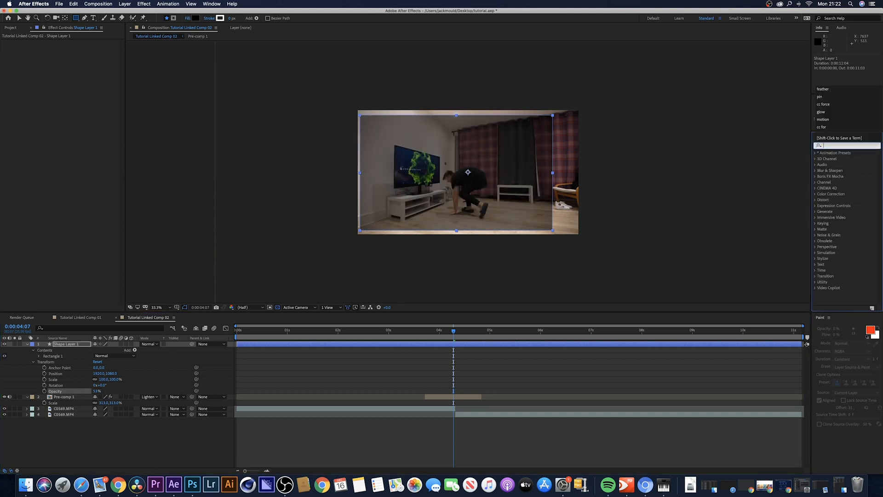
{"action": "type", "text": "corn"}
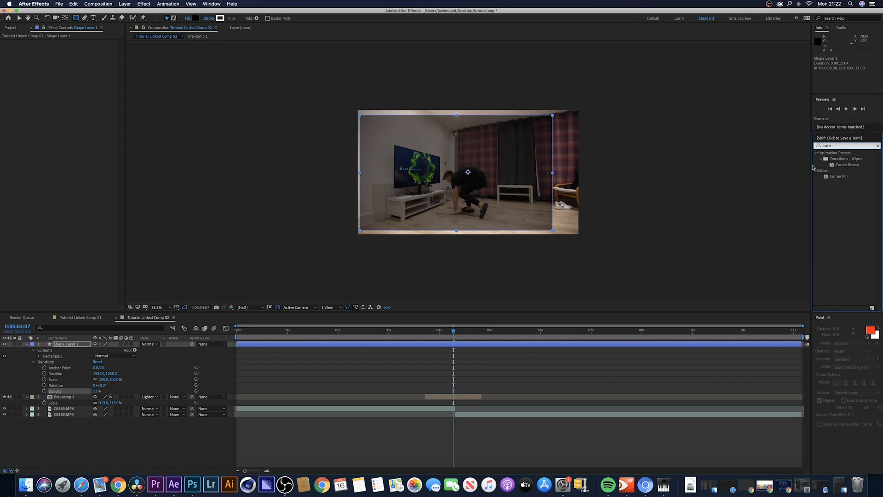
{"action": "left_click_drag", "start_coordinate": [839, 176], "coordinate": [73, 352]}
{"action": "left_click_drag", "start_coordinate": [578, 111], "coordinate": [440, 156]}
{"action": "left_click_drag", "start_coordinate": [578, 234], "coordinate": [439, 182]}
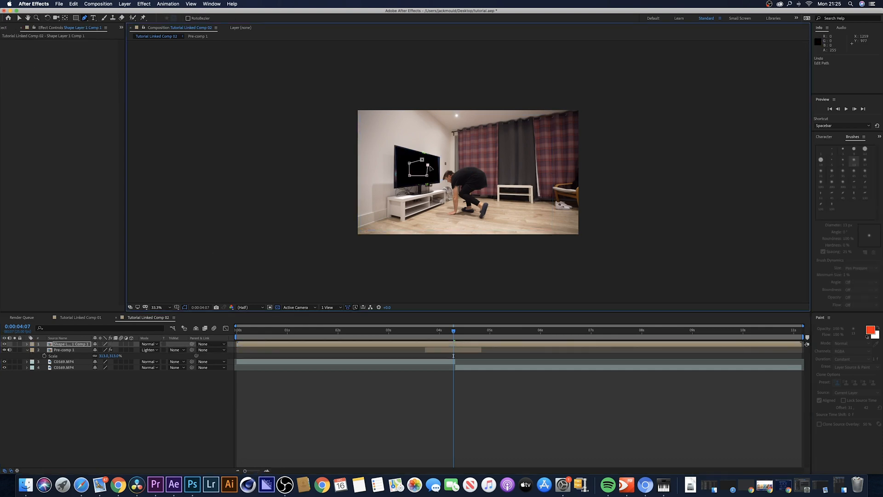
- Close the five-point mask on Shape Layer 1 Comp 1 around the portal's centre, adjust its shape, and feather it 149 pixels
{"action": "left_click", "coordinate": [421, 160]}
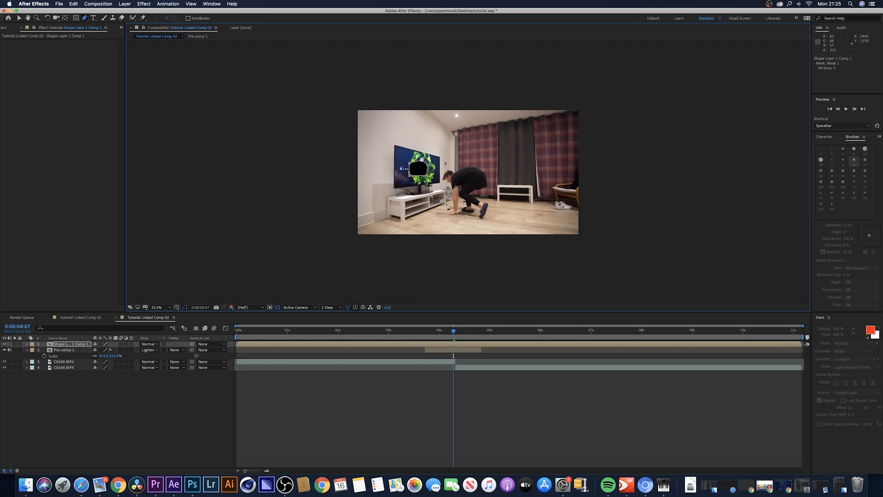
{"action": "left_click_drag", "start_coordinate": [409, 175], "coordinate": [413, 163]}
{"action": "left_click", "coordinate": [27, 344]}
{"action": "left_click", "coordinate": [65, 344]}
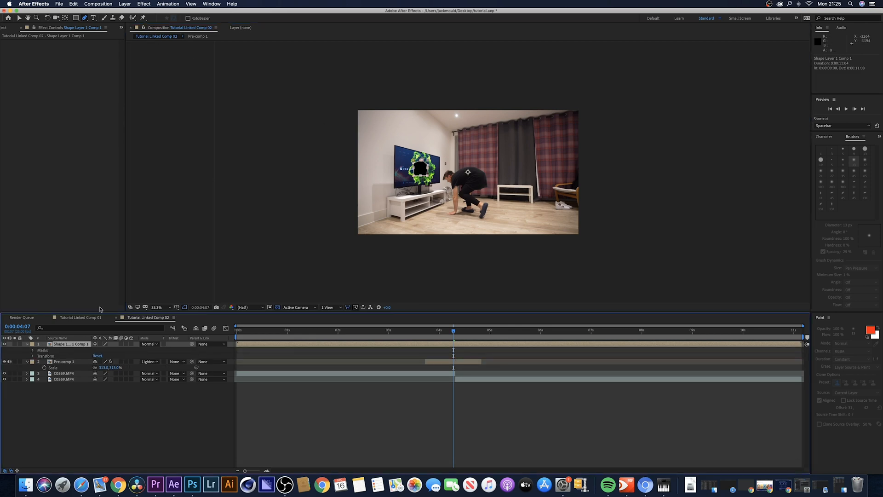
{"action": "key", "text": "f"}
{"action": "left_click_drag", "start_coordinate": [101, 355], "coordinate": [147, 356]}
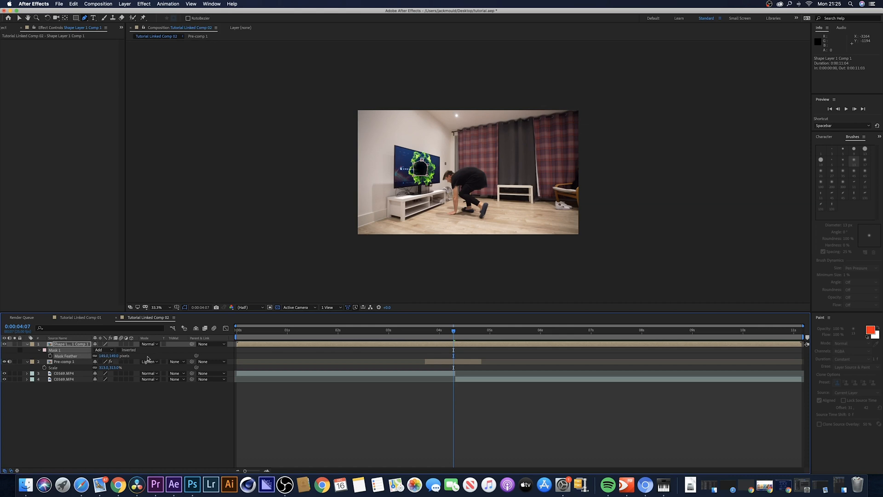
- Set Mask 1's expansion to 1 pixel and its feather to 205 pixels, and try a lower mask opacity
{"action": "key", "text": "m"}
{"action": "key", "text": "m"}
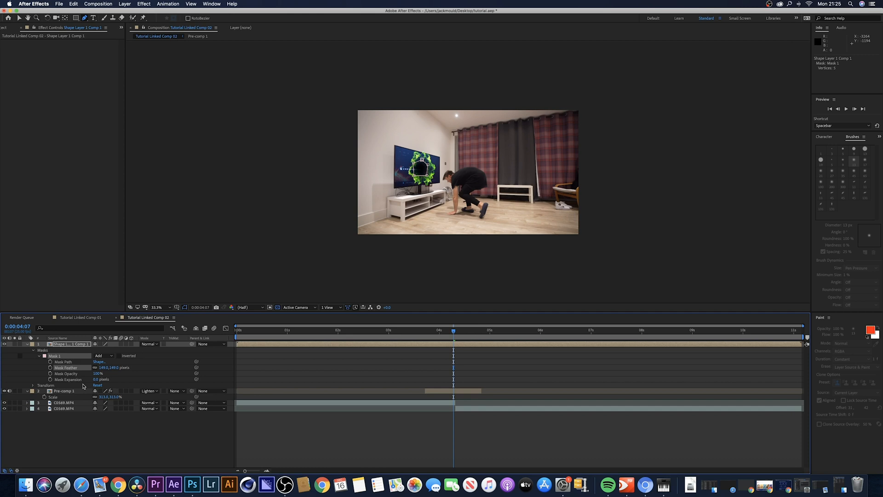
{"action": "left_click_drag", "start_coordinate": [97, 379], "coordinate": [95, 379]}
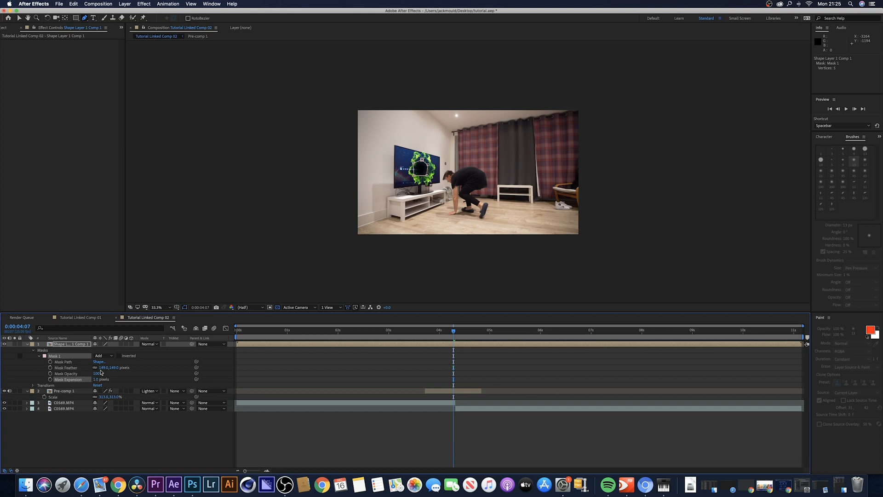
{"action": "left_click_drag", "start_coordinate": [103, 368], "coordinate": [116, 367]}
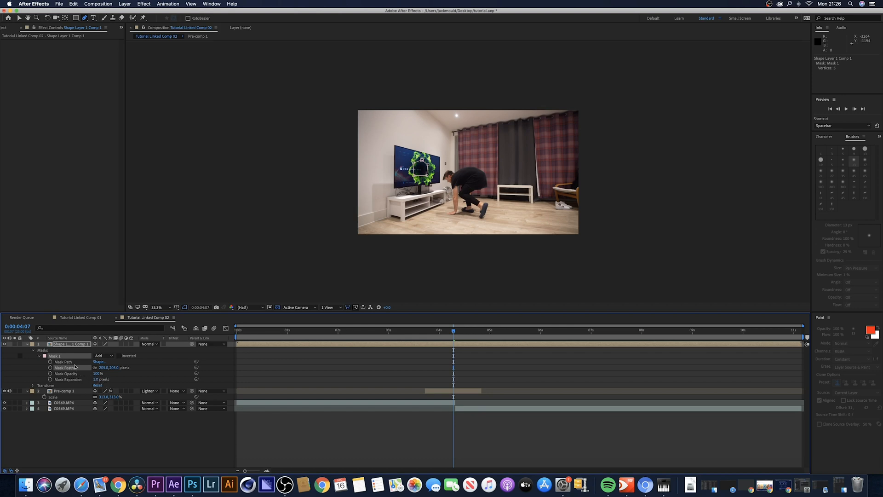
{"action": "left_click_drag", "start_coordinate": [99, 373], "coordinate": [88, 375]}
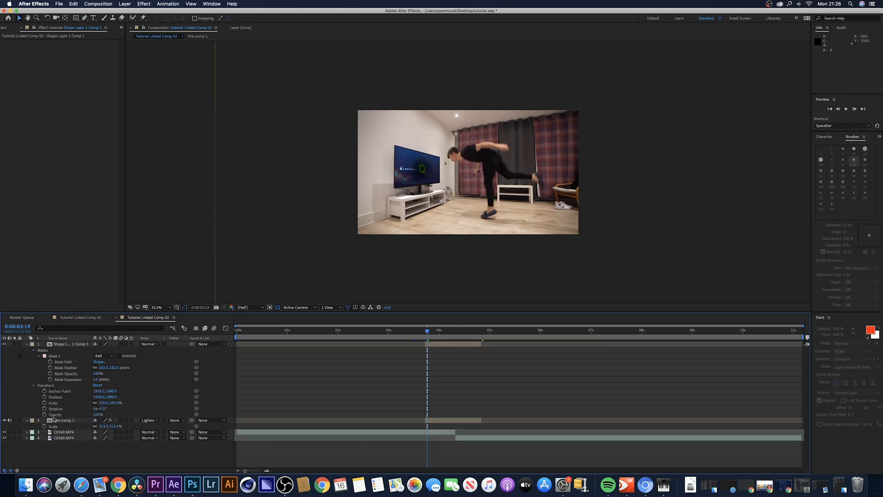
- Keyframe the opacity of Shape Layer 1 Comp 1 from 0% at 0:00:03:19 to 100% at 0:00:03:24 and preview the fade
{"action": "left_click", "coordinate": [44, 415]}
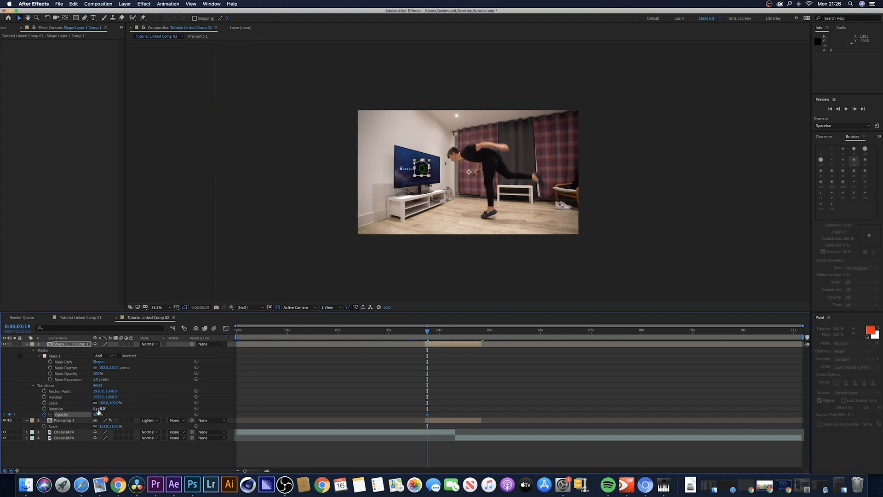
{"action": "left_click_drag", "start_coordinate": [97, 414], "coordinate": [62, 415]}
{"action": "key", "text": "Page_Down"}
{"action": "key", "text": "Page_Down"}
{"action": "key", "text": "Page_Down"}
{"action": "key", "text": "Page_Down"}
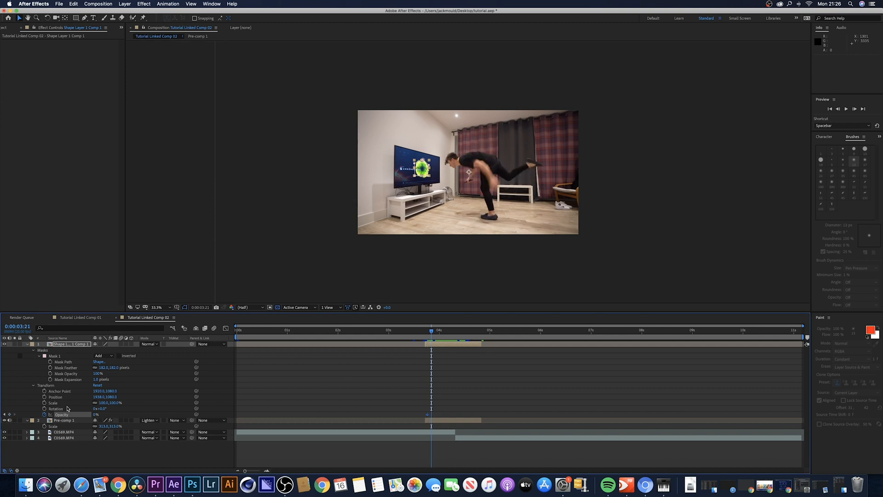
{"action": "key", "text": "Page_Down"}
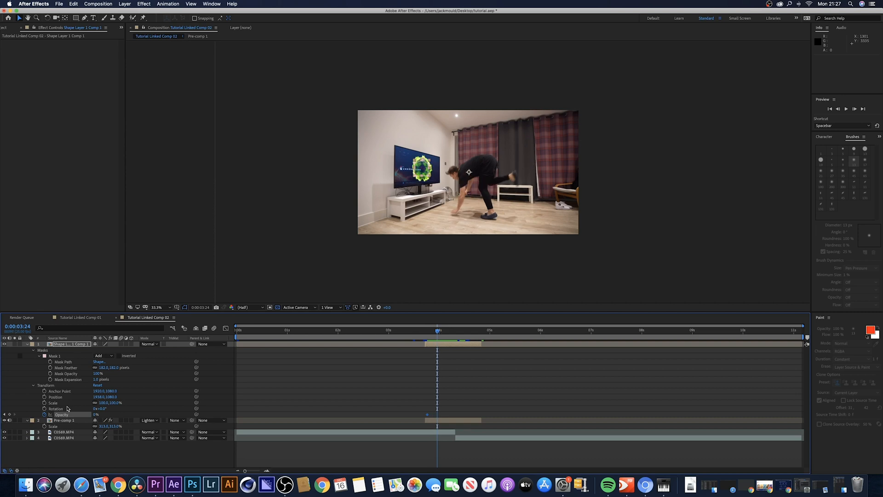
{"action": "left_click_drag", "start_coordinate": [97, 415], "coordinate": [160, 420]}
{"action": "key", "text": "space"}
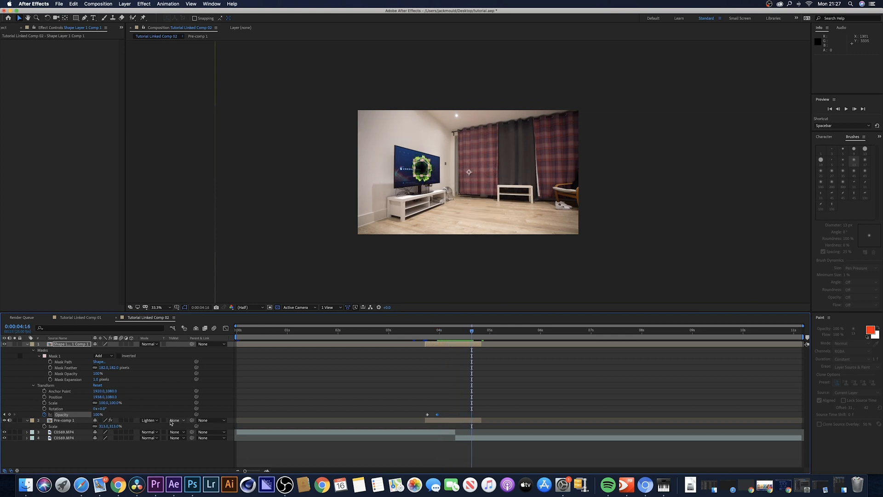
- Add a 100% opacity keyframe to Shape Layer 1 Comp 1 shortly before the end of the layer
{"action": "left_click", "coordinate": [9, 414]}
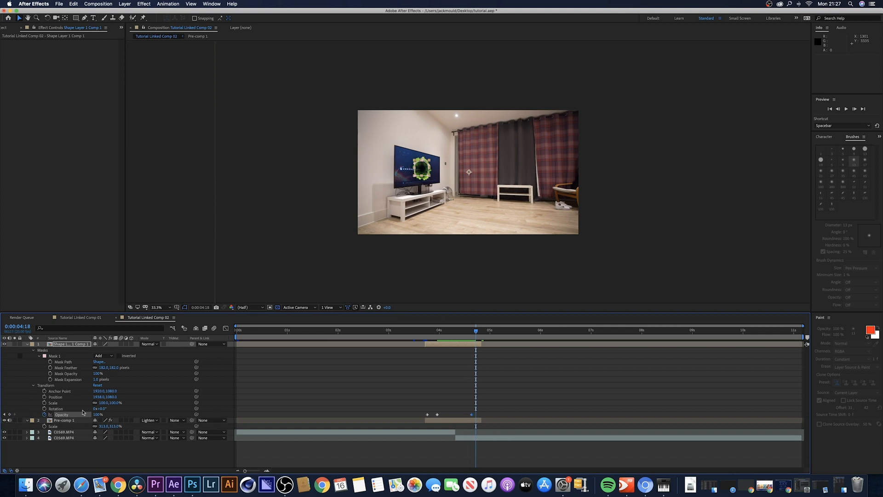
{"action": "key", "text": "Page_Up"}
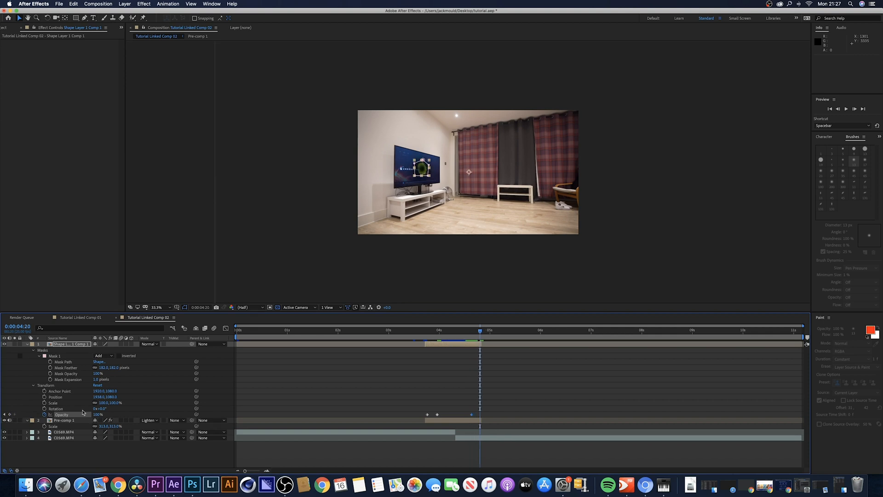
{"action": "left_click", "coordinate": [454, 344]}
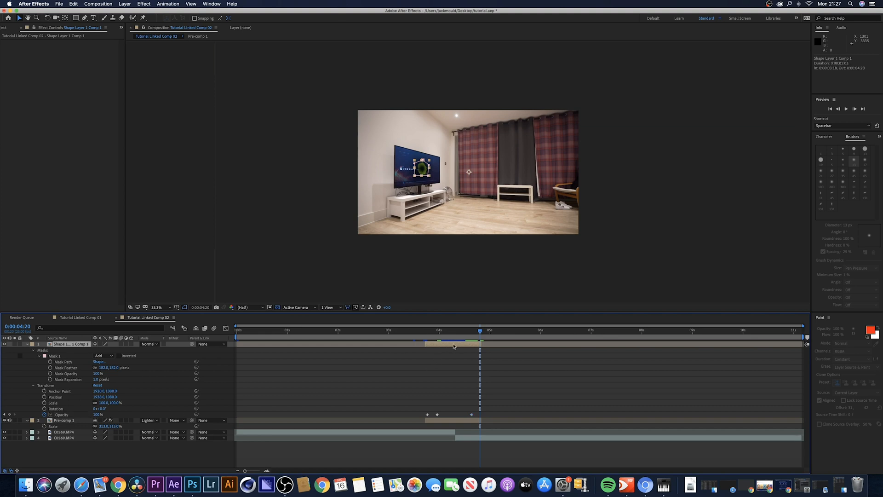
- Undo the pre-compose of the two portal layers and shift both so they start at 0:00:05:13
{"action": "key", "text": "super+z"}
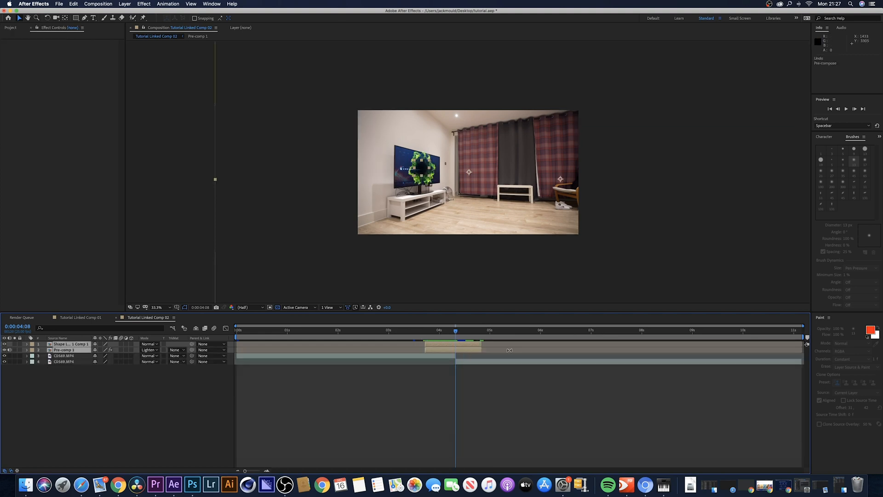
{"action": "left_click_drag", "start_coordinate": [467, 347], "coordinate": [440, 332]}
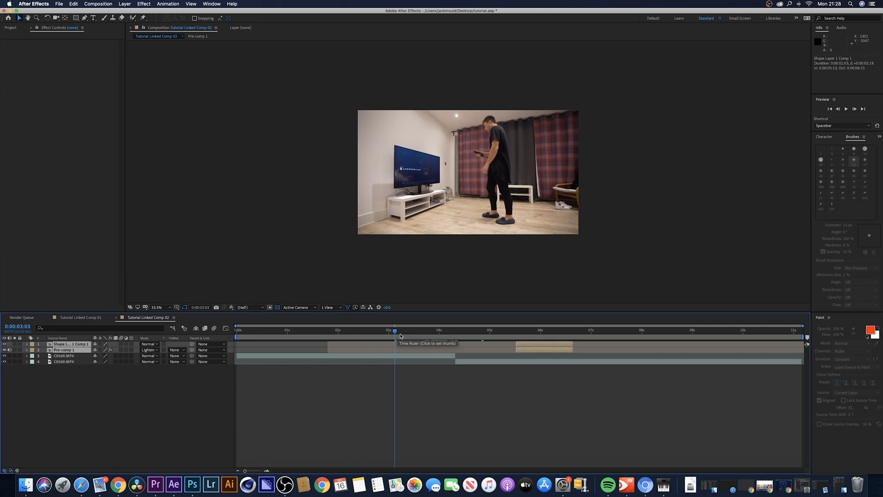
- Duplicate the C0569.MP4 jump clip and trim the copy to start at the mid-air frame, 0:00:03:16
{"action": "left_click_drag", "start_coordinate": [395, 332], "coordinate": [422, 326]}
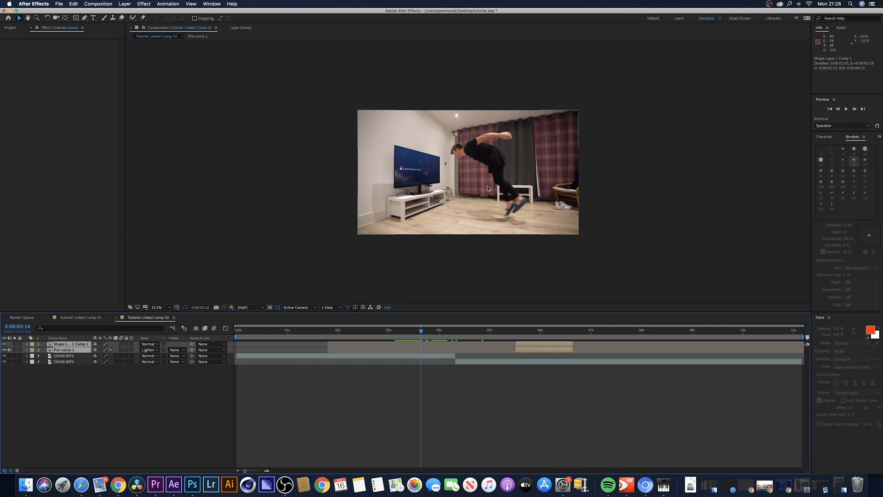
{"action": "left_click", "coordinate": [55, 357]}
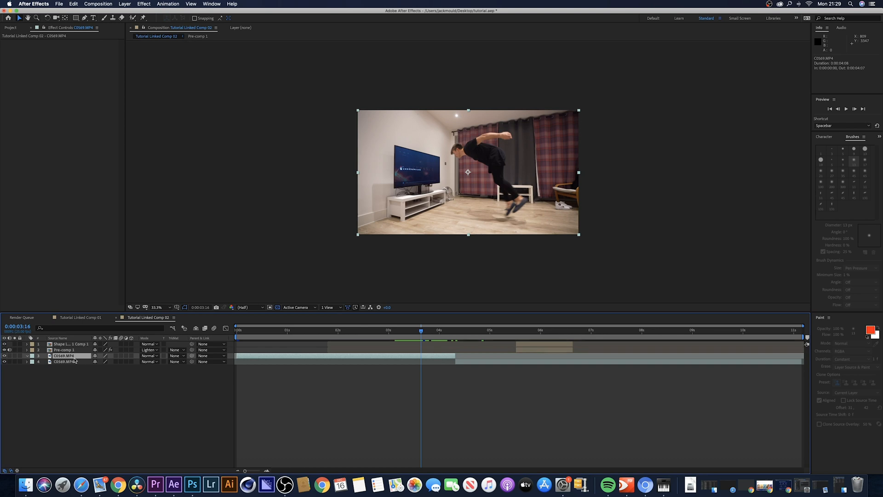
{"action": "key", "text": "super+v"}
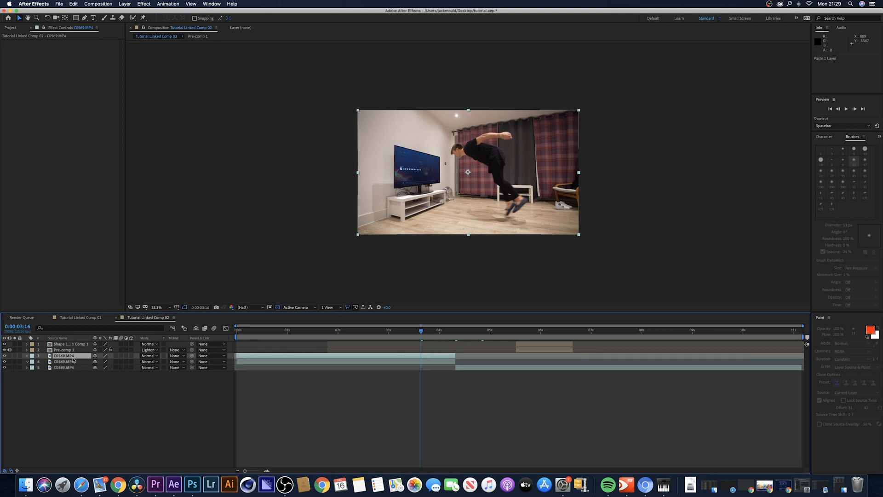
{"action": "left_click_drag", "start_coordinate": [236, 357], "coordinate": [419, 354]}
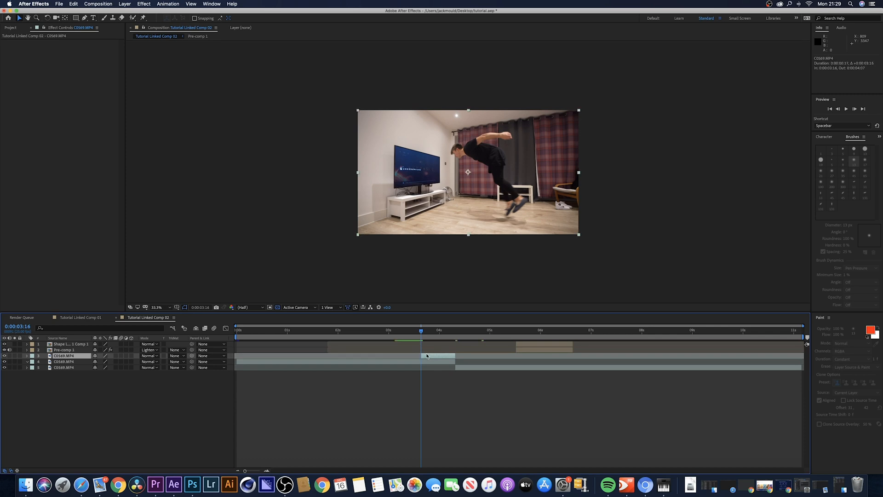
- Freeze the trimmed copy of the jump clip on the frame at 0:00:03:16
{"action": "right_click", "coordinate": [429, 356]}
{"action": "right_click", "coordinate": [433, 357]}
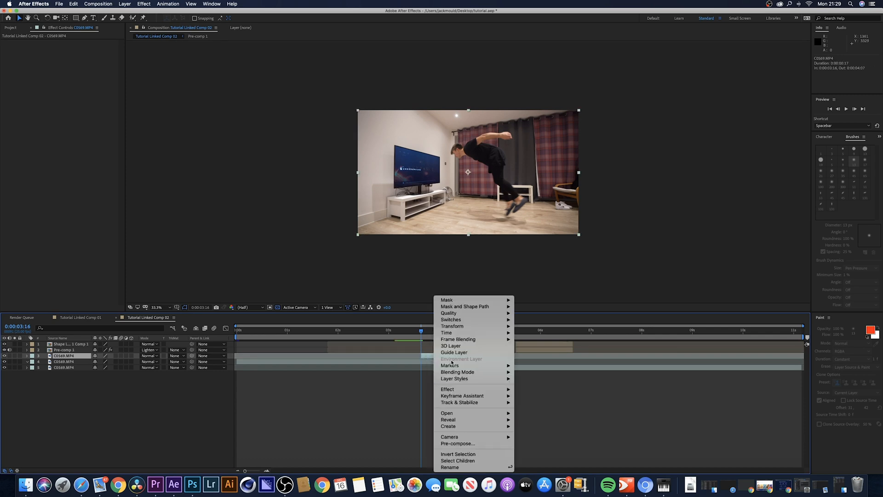
{"action": "mouse_move", "coordinate": [458, 338]}
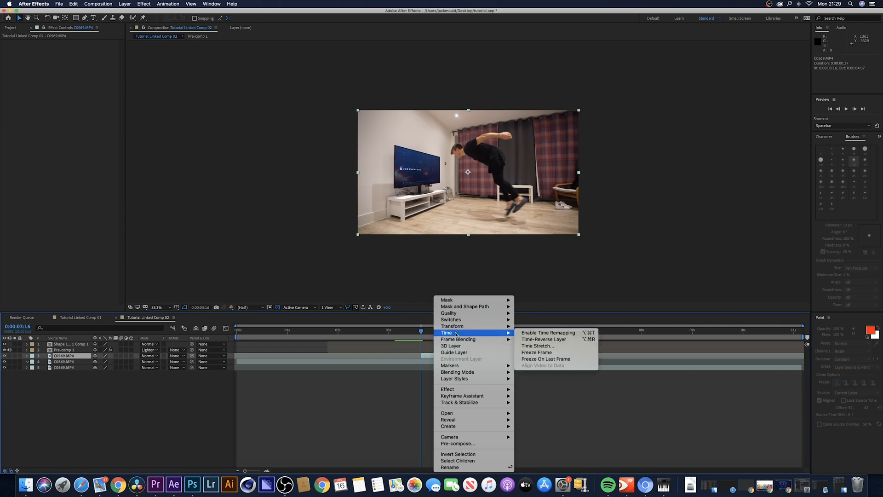
{"action": "left_click", "coordinate": [529, 352]}
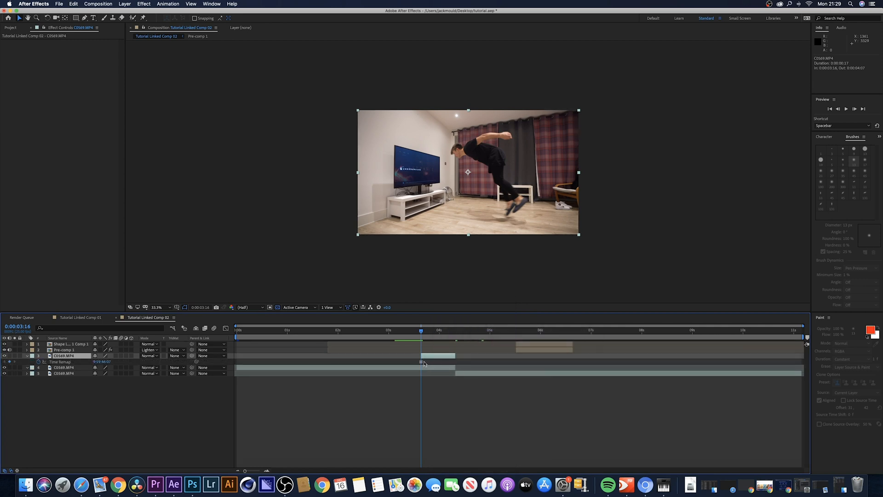
{"action": "left_click", "coordinate": [424, 363]}
{"action": "key", "text": "Page_Down"}
{"action": "left_click", "coordinate": [429, 357]}
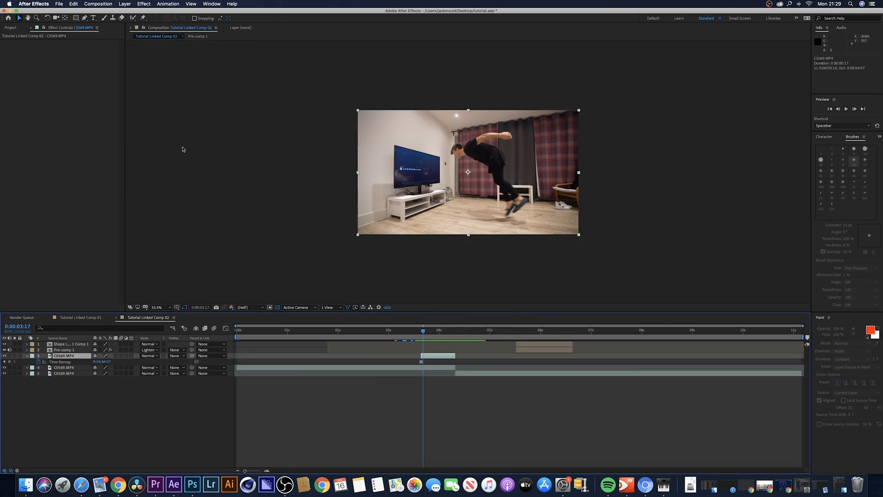
- Draw a Pen tool mask around the jumper's body on the frozen clip
{"action": "left_click", "coordinate": [84, 18]}
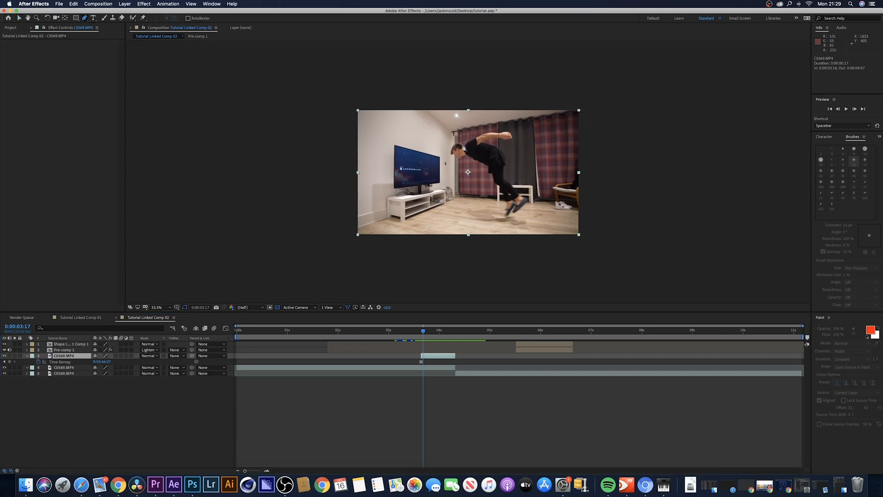
{"action": "left_click", "coordinate": [455, 146]}
{"action": "left_click", "coordinate": [452, 154]}
{"action": "left_click", "coordinate": [457, 159]}
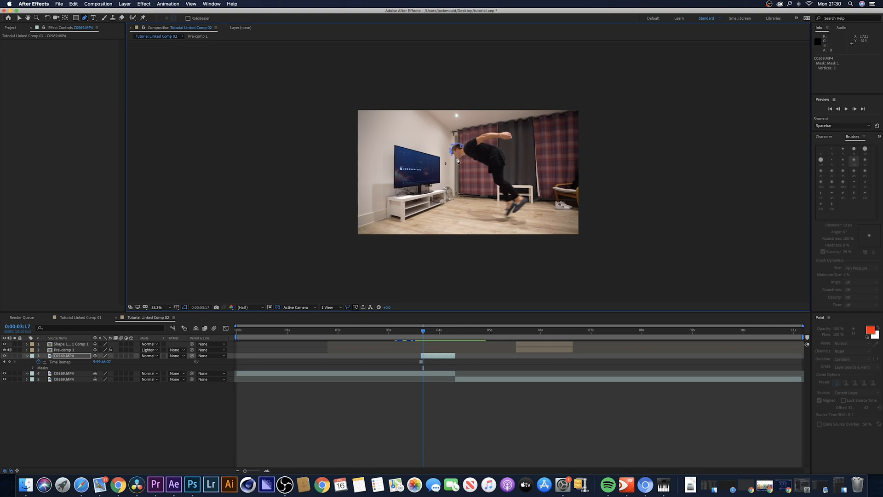
{"action": "left_click", "coordinate": [461, 158]}
{"action": "left_click", "coordinate": [471, 159]}
{"action": "left_click", "coordinate": [480, 164]}
{"action": "left_click", "coordinate": [487, 166]}
{"action": "left_click", "coordinate": [493, 183]}
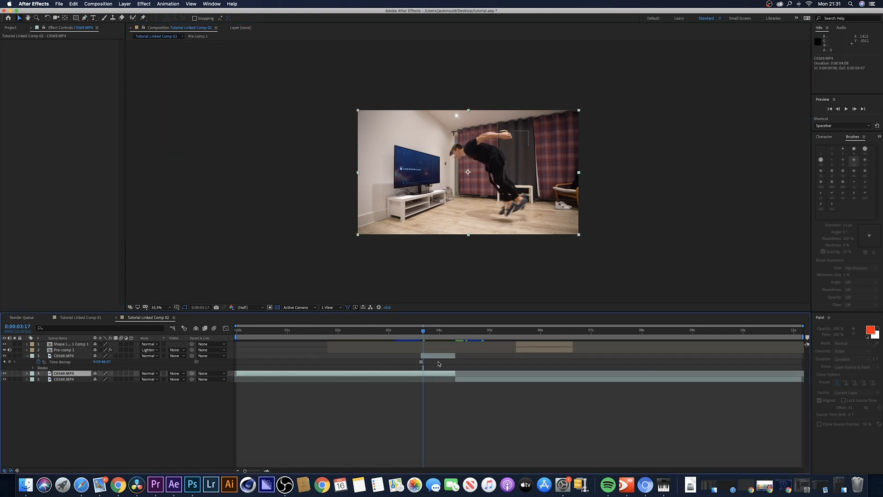
- Trim the original jump clip to end where the freeze frame begins, and set the cutout's mask feather to 54 pixels
{"action": "left_click_drag", "start_coordinate": [454, 373], "coordinate": [421, 373]}
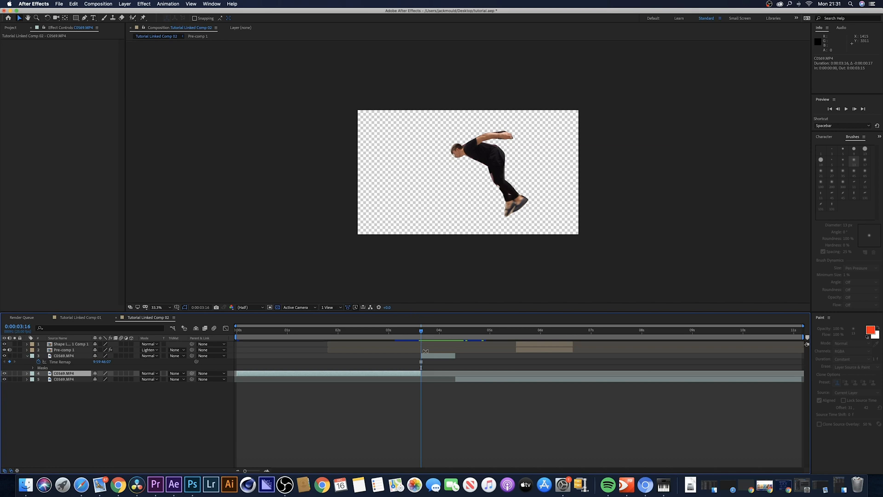
{"action": "left_click", "coordinate": [444, 356]}
{"action": "key", "text": "f"}
{"action": "left_click_drag", "start_coordinate": [103, 367], "coordinate": [121, 365]}
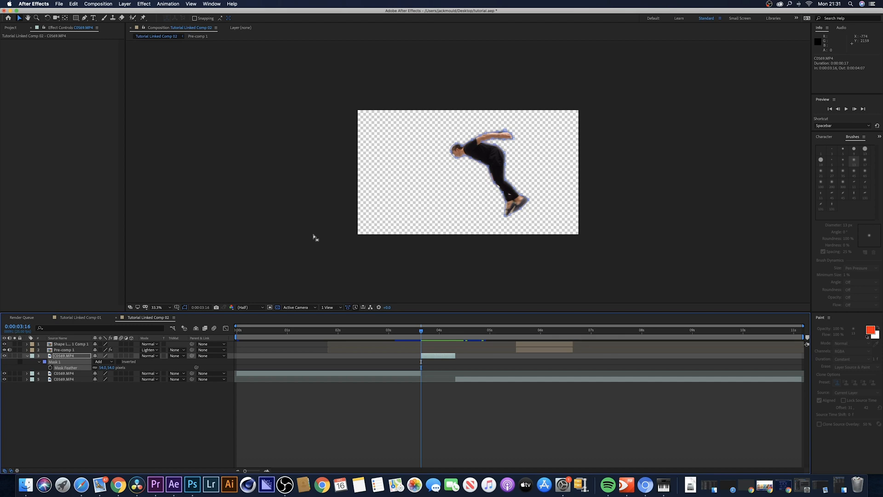
- Move the empty-room clip earlier so it starts at 0:00:03:16, directly under the frozen cutout
{"action": "left_click_drag", "start_coordinate": [465, 334], "coordinate": [481, 334]}
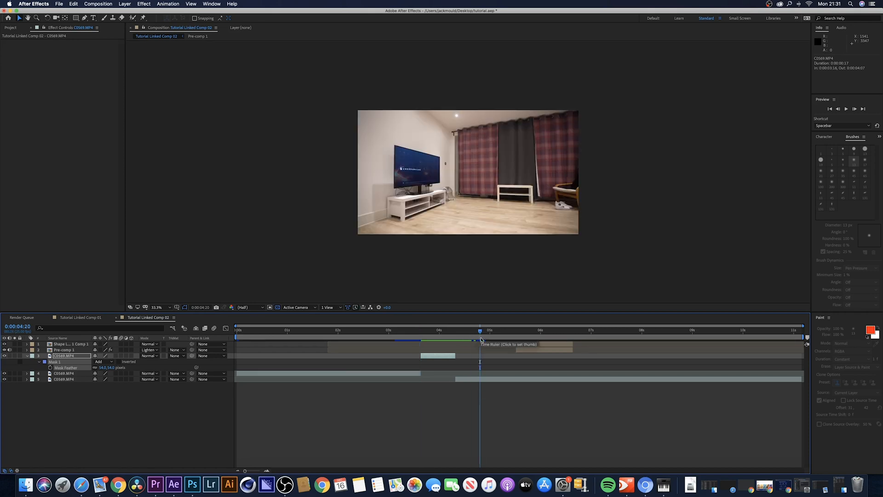
{"action": "left_click_drag", "start_coordinate": [486, 379], "coordinate": [452, 379]}
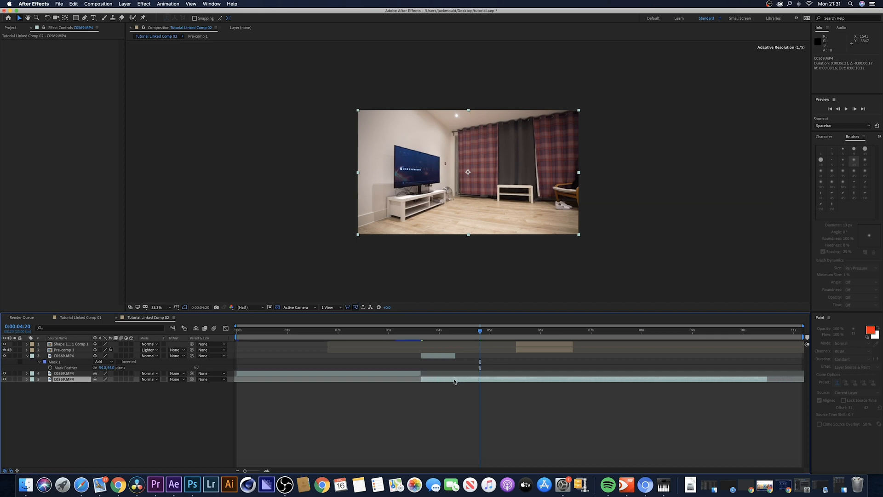
{"action": "left_click", "coordinate": [423, 332]}
- Move Shape Layer 1 Comp 1 and Pre-comp 1 together so the portal starts at about 0:00:03:02, before the jump
{"action": "left_click_drag", "start_coordinate": [425, 332], "coordinate": [407, 333]}
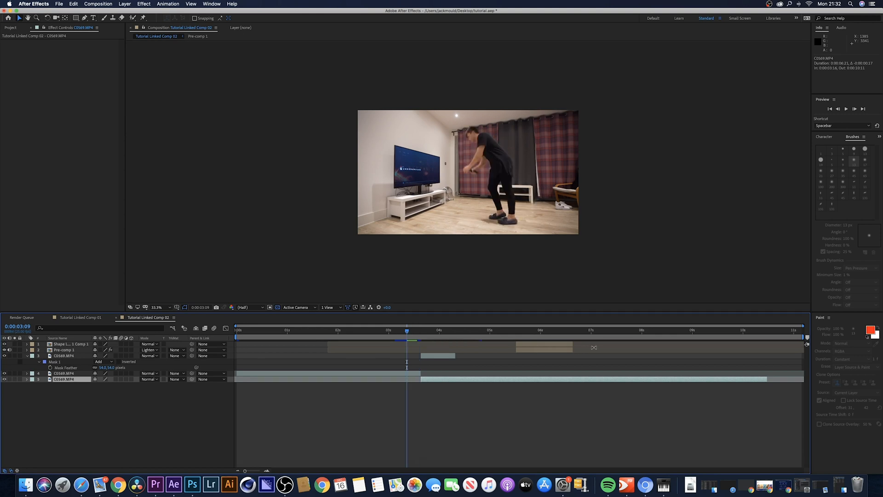
{"action": "left_click", "coordinate": [545, 344]}
{"action": "left_click", "coordinate": [539, 360]}
{"action": "left_click", "coordinate": [539, 350]}
{"action": "left_click", "coordinate": [541, 345], "text": "shift"}
{"action": "left_click_drag", "start_coordinate": [543, 345], "coordinate": [421, 332]}
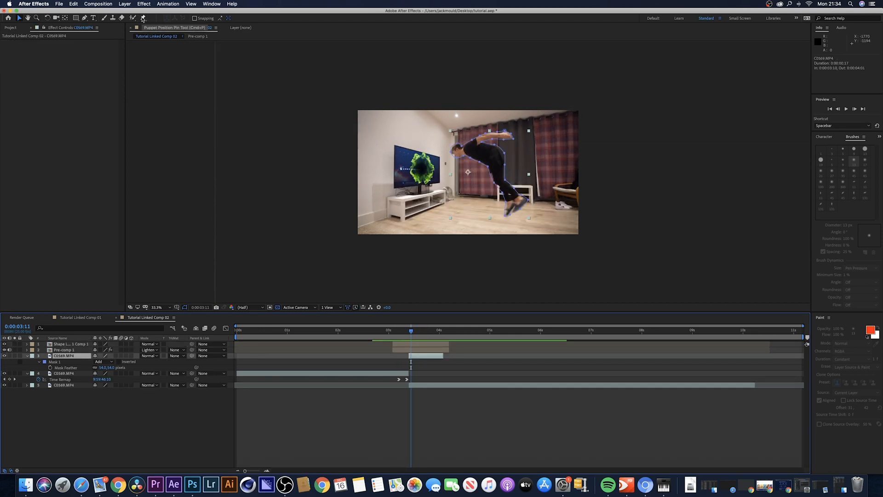
- Place puppet position pins on the frozen jumper's head, shoulder, hip, knee, foot and hand
{"action": "left_click", "coordinate": [144, 18]}
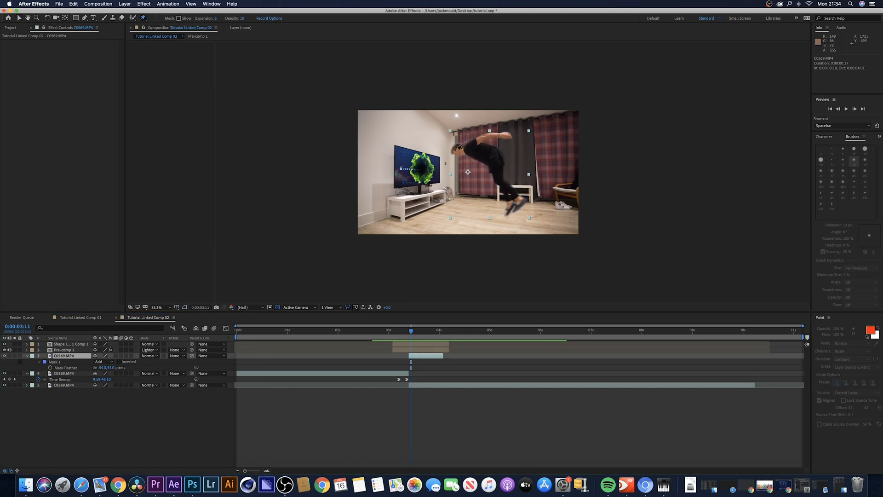
{"action": "left_click", "coordinate": [455, 149]}
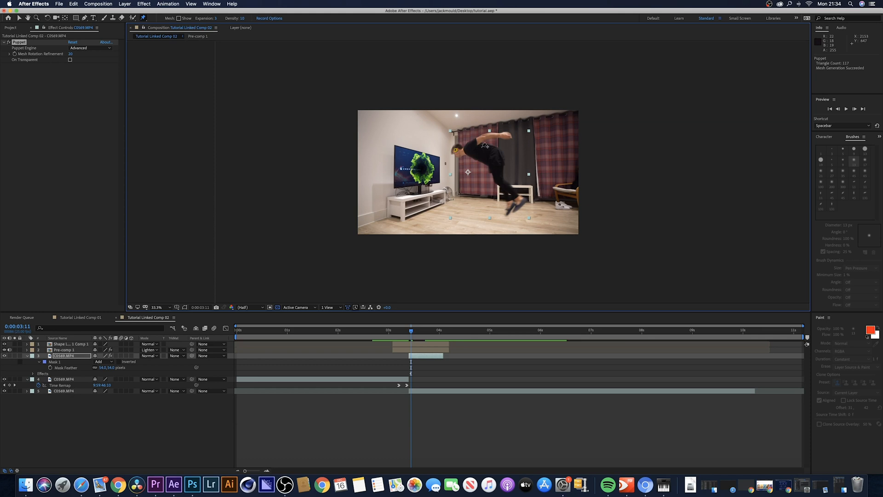
{"action": "left_click", "coordinate": [474, 143]}
{"action": "left_click", "coordinate": [495, 154]}
{"action": "left_click", "coordinate": [498, 182]}
{"action": "left_click", "coordinate": [520, 203]}
{"action": "left_click", "coordinate": [508, 134]}
- Try stretching the jumper's head into the portal with the puppet pins, and undo the pin moves
{"action": "left_click_drag", "start_coordinate": [507, 135], "coordinate": [420, 169]}
{"action": "key", "text": "super+z"}
{"action": "key", "text": "super+z"}
{"action": "key", "text": "super+z"}
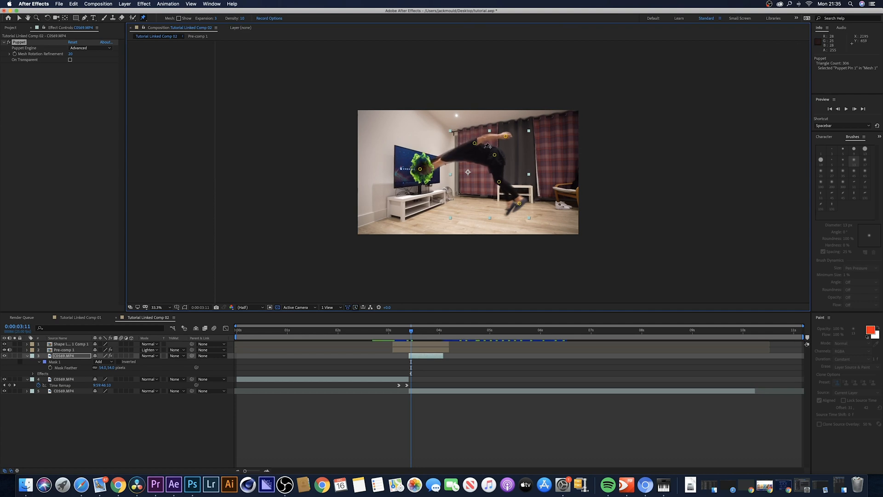
{"action": "left_click_drag", "start_coordinate": [475, 142], "coordinate": [534, 175]}
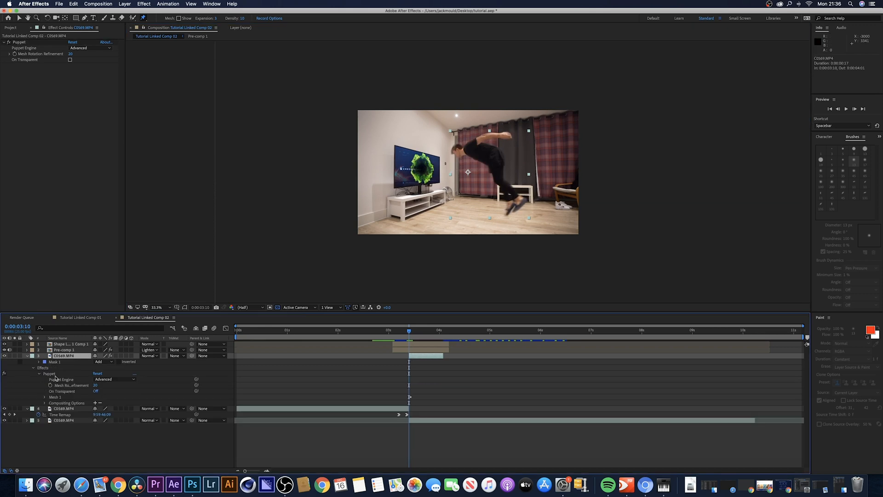
- Repose the puppet pins at 0:00:03:10, and at 0:00:03:11 pull the head into the portal with the torso and hand following
{"action": "left_click", "coordinate": [52, 374]}
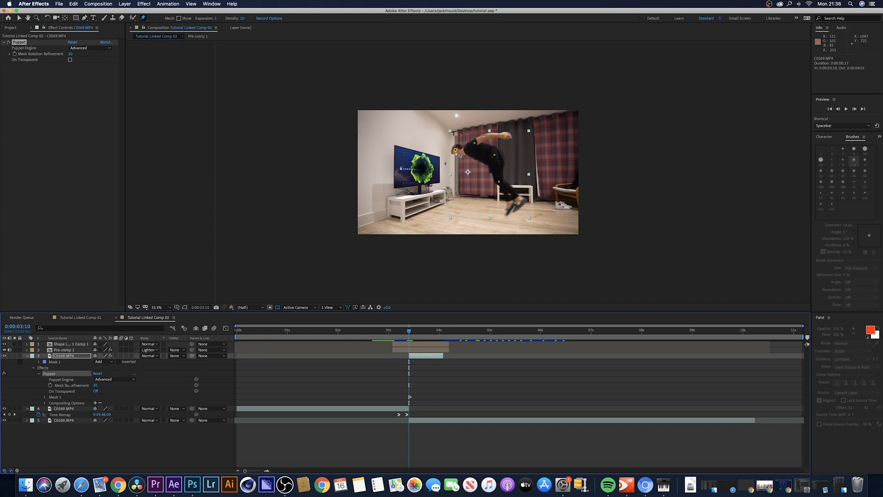
{"action": "left_click_drag", "start_coordinate": [455, 150], "coordinate": [522, 206]}
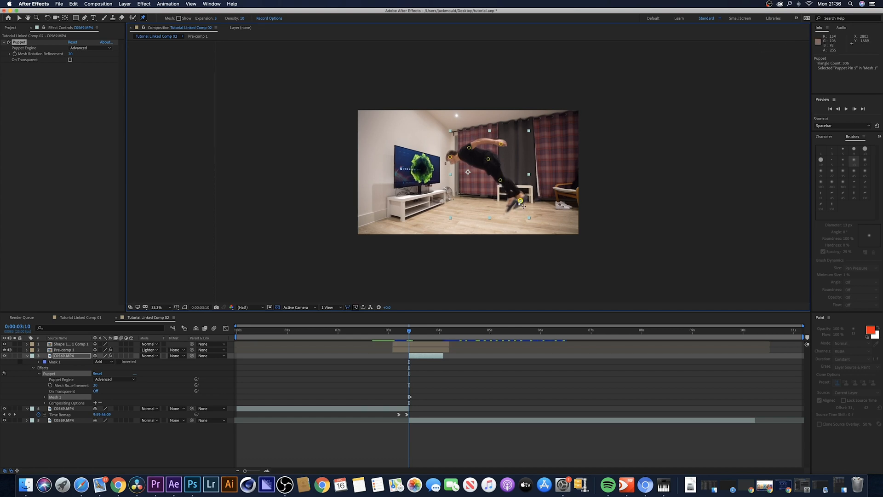
{"action": "key", "text": "Page_Down"}
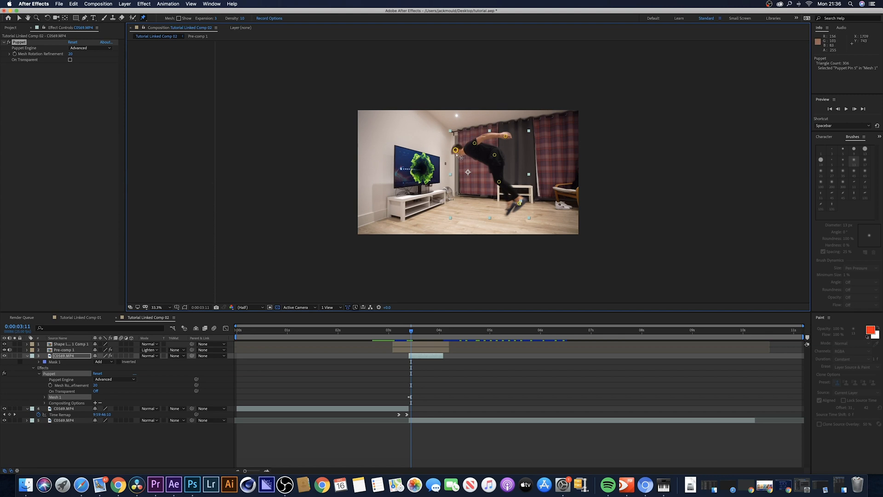
{"action": "left_click_drag", "start_coordinate": [455, 150], "coordinate": [429, 164]}
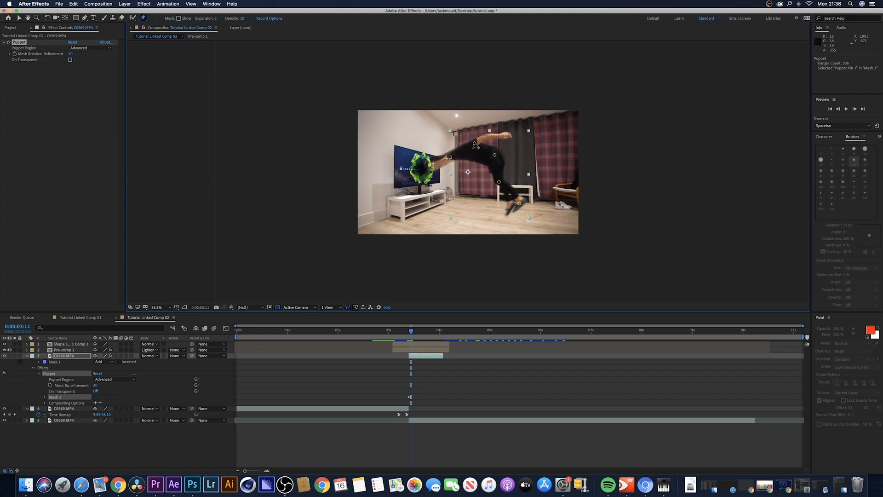
{"action": "left_click_drag", "start_coordinate": [474, 142], "coordinate": [486, 156]}
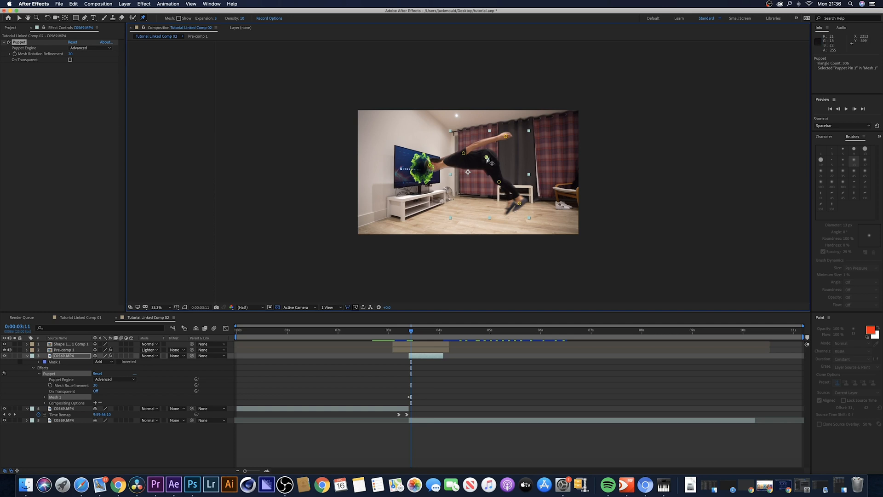
{"action": "left_click_drag", "start_coordinate": [505, 136], "coordinate": [484, 148]}
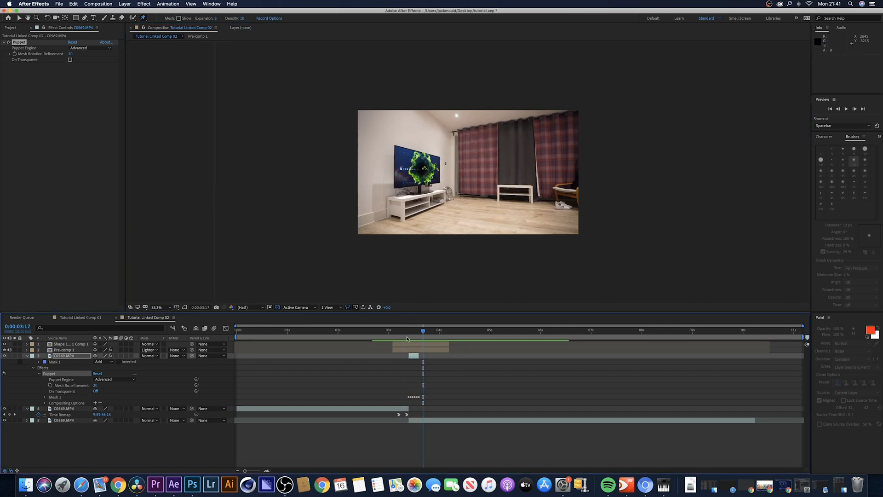
- Preview the puppet-animated jump into the portal from about 0:00:02:04
{"action": "left_click_drag", "start_coordinate": [407, 338], "coordinate": [367, 340]}
{"action": "key", "text": "space"}
{"action": "left_click_drag", "start_coordinate": [367, 339], "coordinate": [348, 343]}
{"action": "key", "text": "space"}
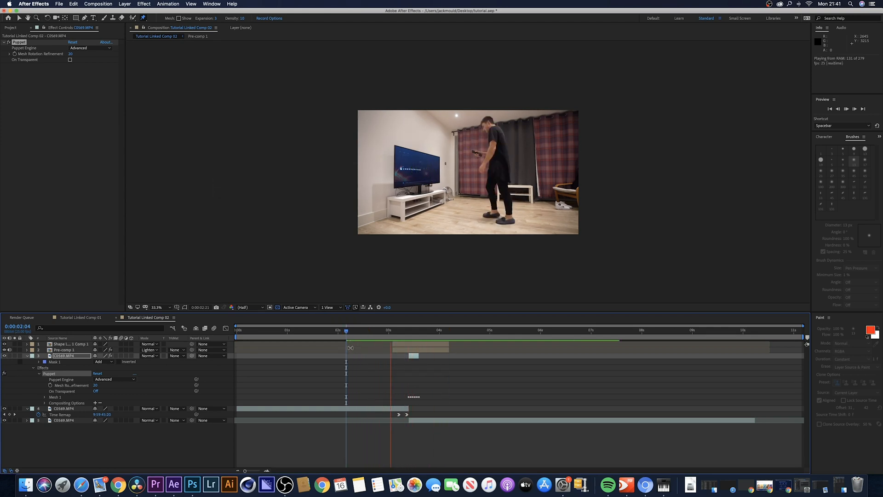
{"action": "key", "text": "space"}
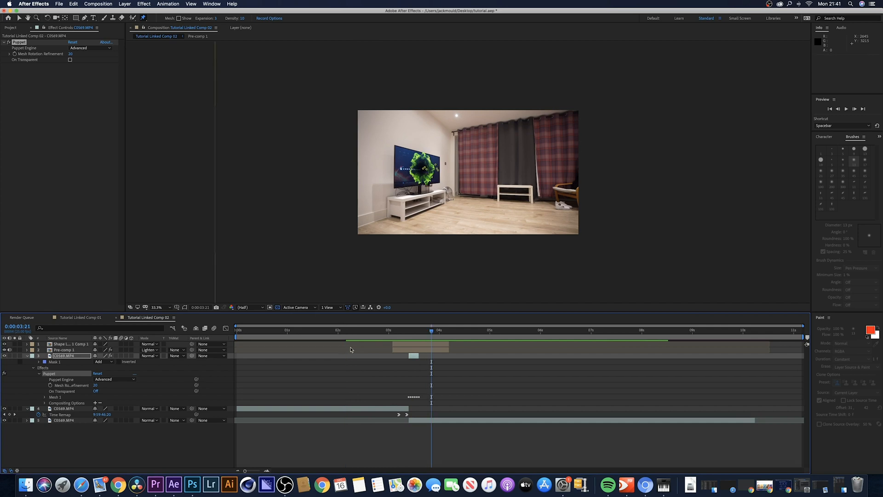
- Move the masked, puppet-animated cutout layer above both portal layers
{"action": "left_click", "coordinate": [408, 330]}
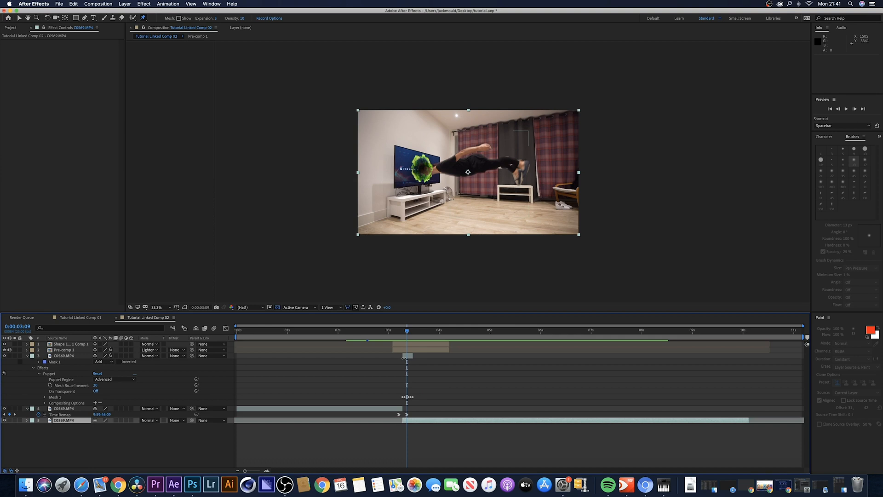
{"action": "left_click", "coordinate": [66, 357]}
{"action": "left_click_drag", "start_coordinate": [68, 358], "coordinate": [71, 342]}
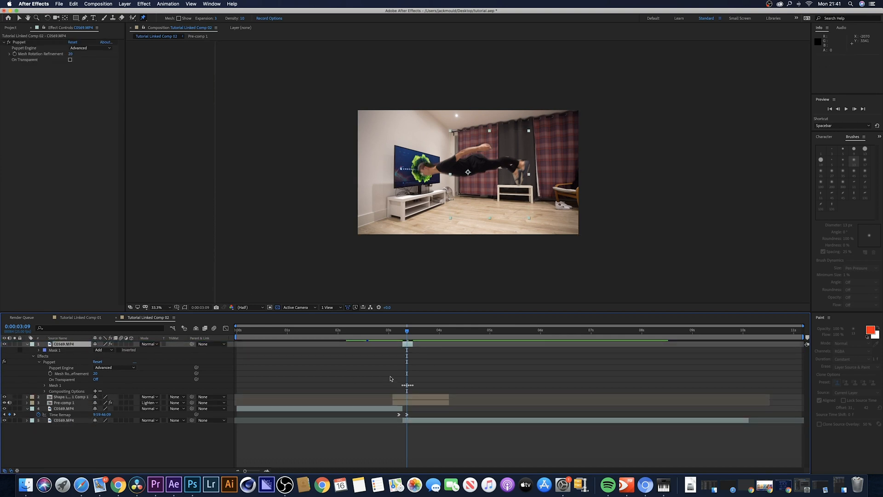
- Preview the jump with the cutout in front of the portal, starting from 0:00:03:01 and from 0:00:02:20
{"action": "left_click", "coordinate": [391, 330]}
{"action": "key", "text": "space"}
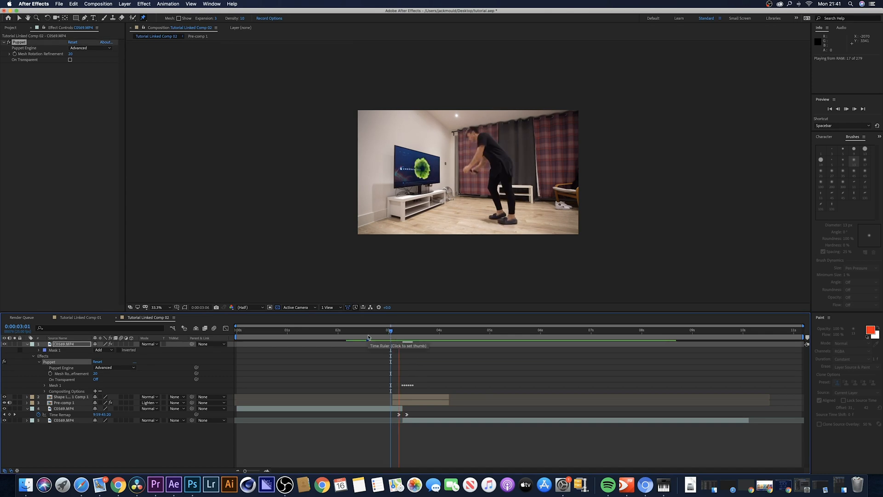
{"action": "key", "text": "space"}
{"action": "left_click", "coordinate": [378, 333]}
{"action": "key", "text": "space"}
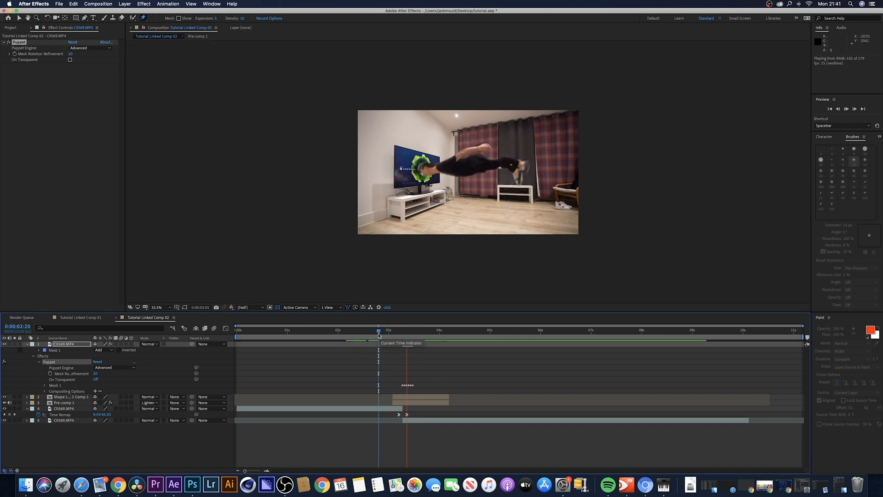
{"action": "key", "text": "space"}
- Add a new adjustment layer above all layers in Tutorial Linked Comp 02
{"action": "left_click_drag", "start_coordinate": [417, 330], "coordinate": [402, 331]}
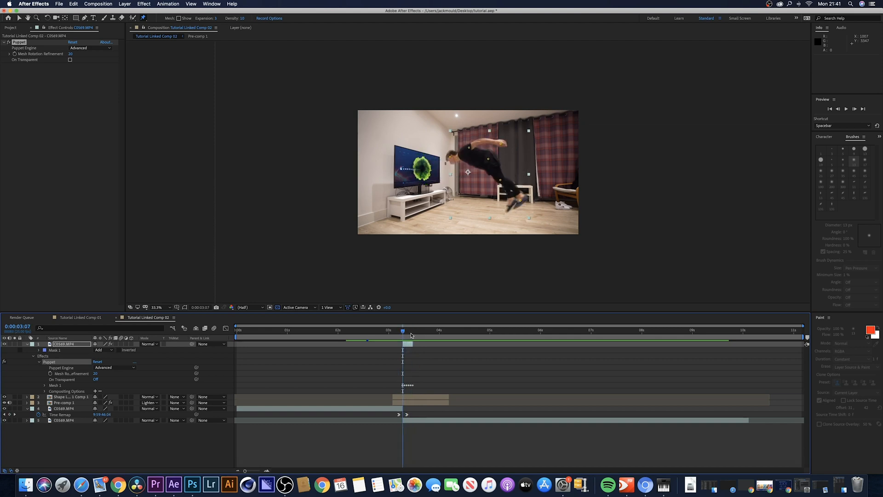
{"action": "right_click", "coordinate": [145, 447]}
{"action": "mouse_move", "coordinate": [159, 398]}
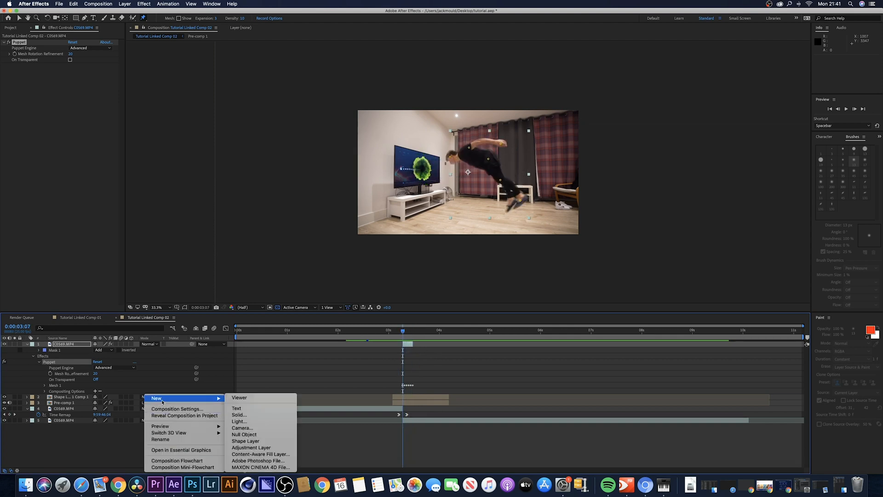
{"action": "left_click", "coordinate": [251, 448]}
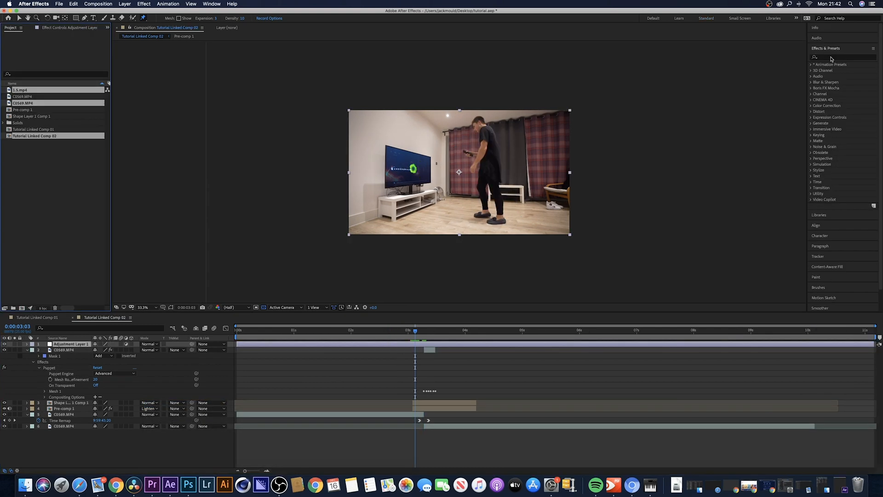
- Find the CC Force Motion Blur effect with the search "cc force" and apply it to the adjustment layer
{"action": "left_click", "coordinate": [831, 57]}
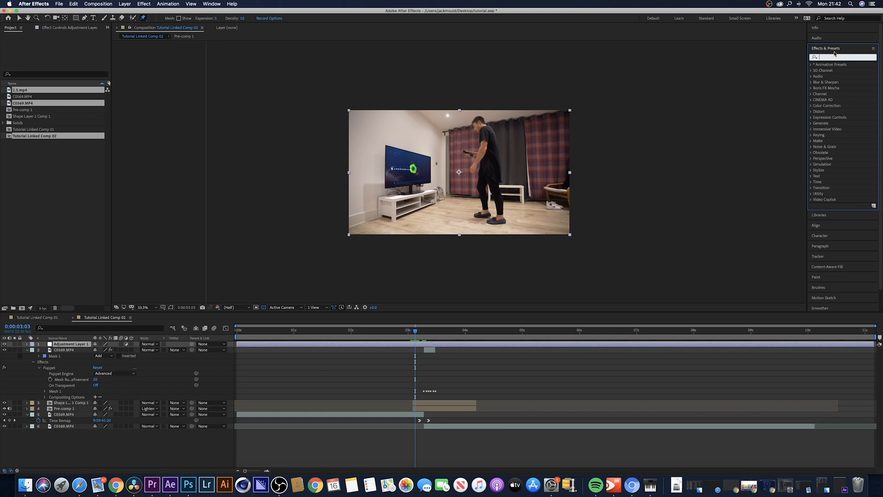
{"action": "type", "text": "cc force"}
{"action": "left_click_drag", "start_coordinate": [844, 70], "coordinate": [64, 343]}
{"action": "key", "text": "v"}
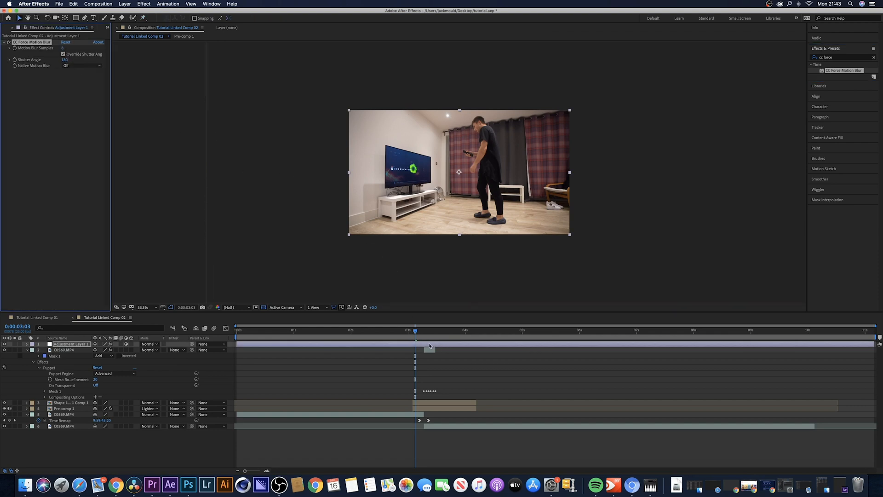
- Raise CC Force Motion Blur's Motion Blur Samples, adjust its Shutter Angle, and check the blurred jump around 0:00:03:08
{"action": "left_click_drag", "start_coordinate": [415, 330], "coordinate": [427, 330]}
{"action": "left_click_drag", "start_coordinate": [63, 48], "coordinate": [81, 49]}
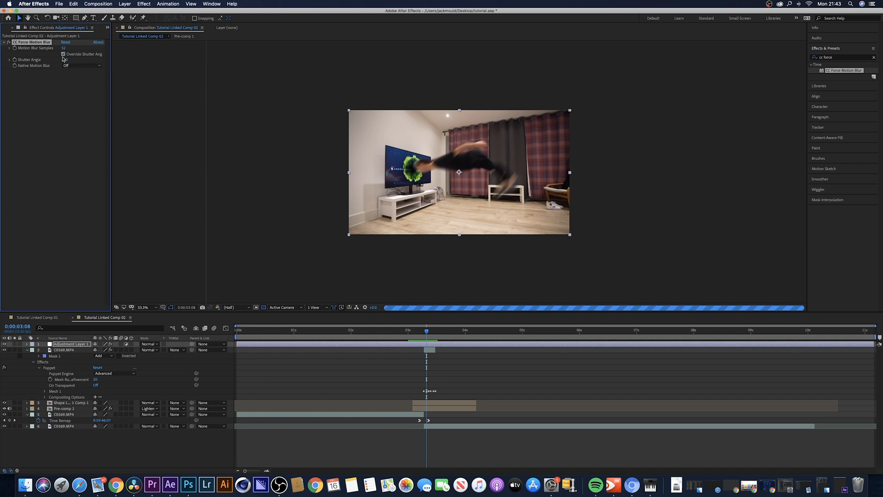
{"action": "left_click_drag", "start_coordinate": [80, 59], "coordinate": [78, 60]}
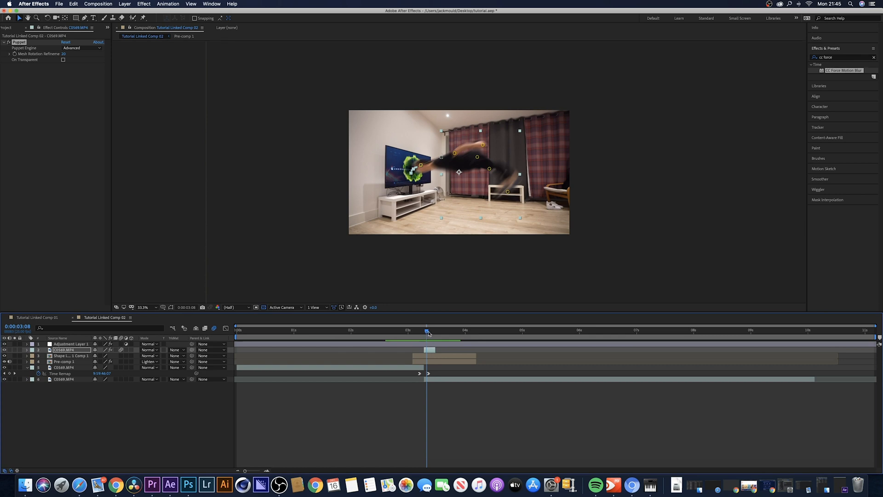
{"action": "left_click", "coordinate": [428, 331]}
{"action": "left_click_drag", "start_coordinate": [428, 332], "coordinate": [431, 332]}
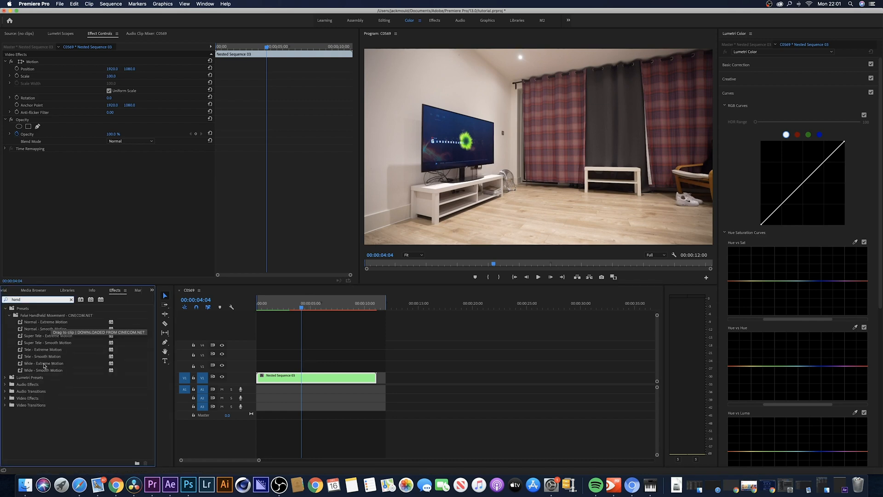
- In Premiere Pro, apply the Fake Handheld Movement preset "Wide - Smooth Motion" to the Nested Sequence 03 clip
{"action": "left_click", "coordinate": [43, 370]}
{"action": "left_click_drag", "start_coordinate": [31, 372], "coordinate": [326, 380]}
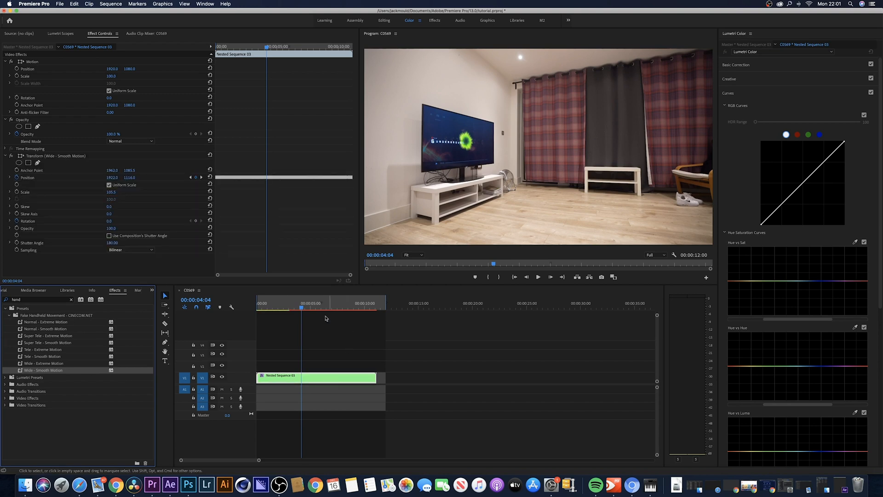